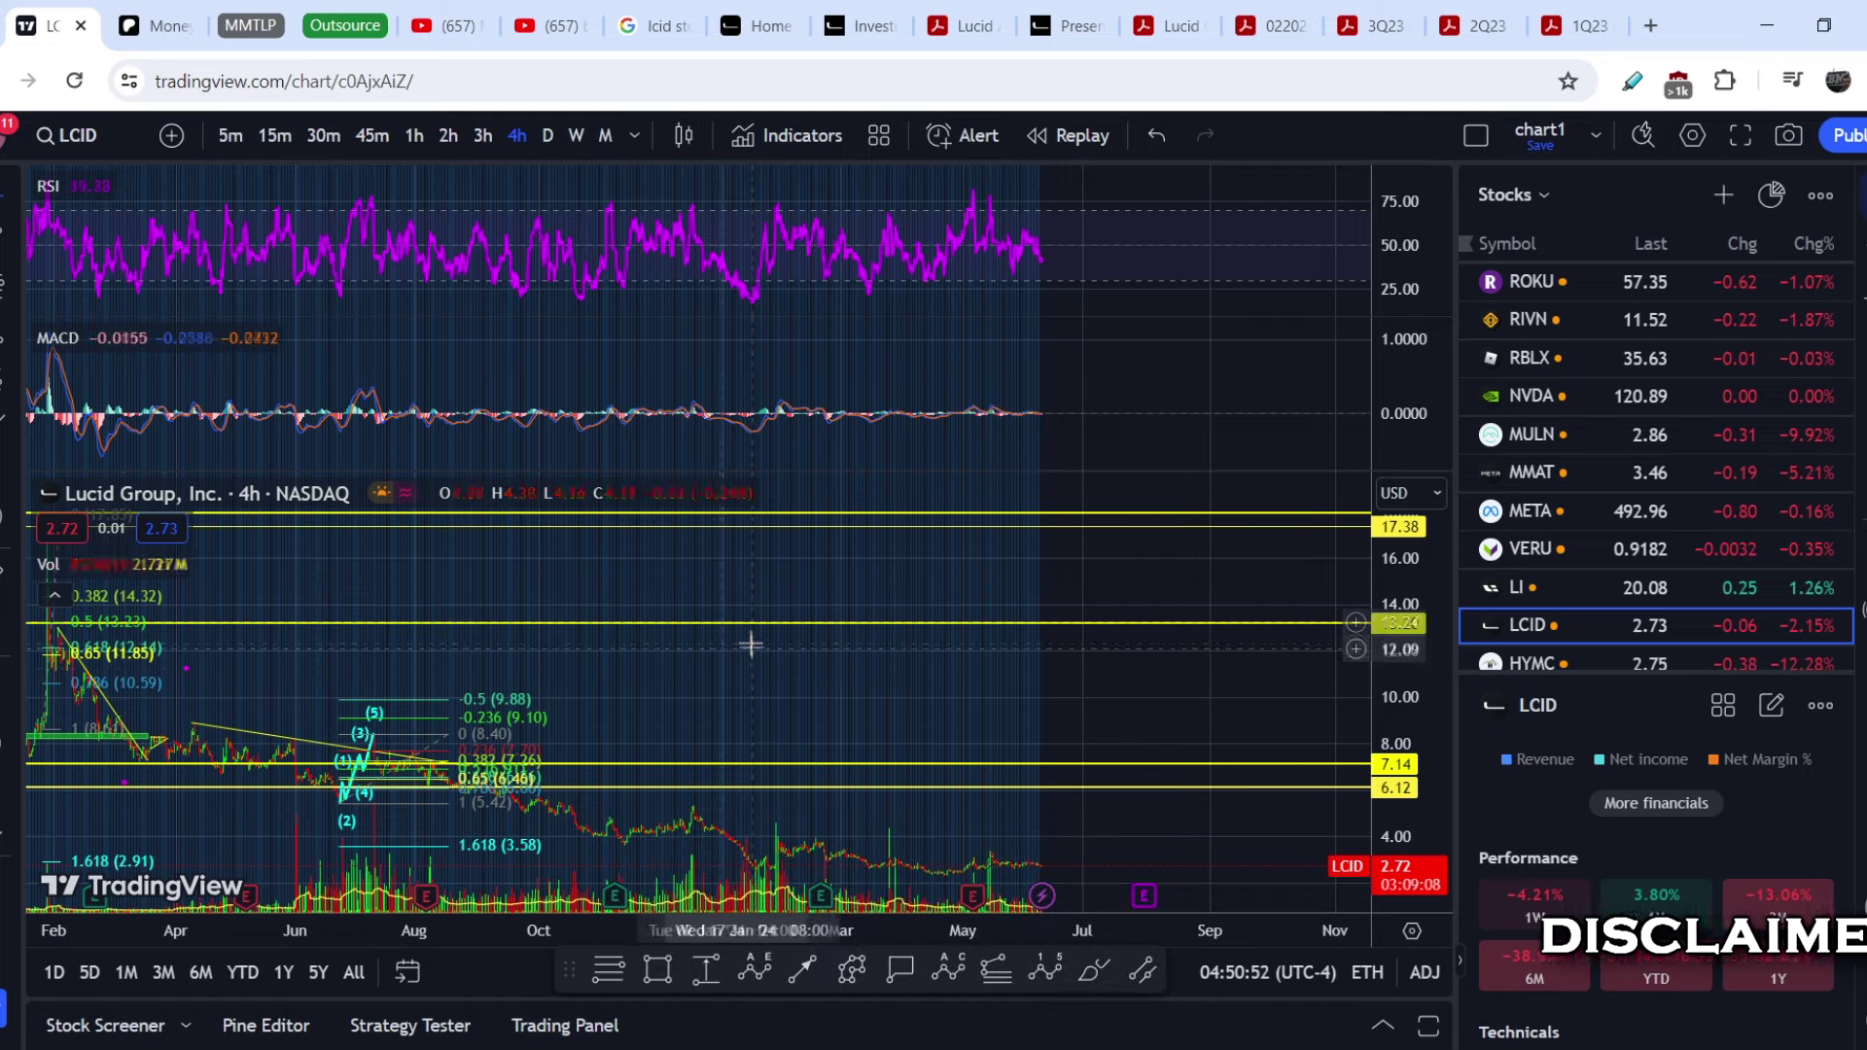
- Maximize the LCID price pane and measure the roughly 53% drop from September 2023 to June 2024
double_click(721, 700)
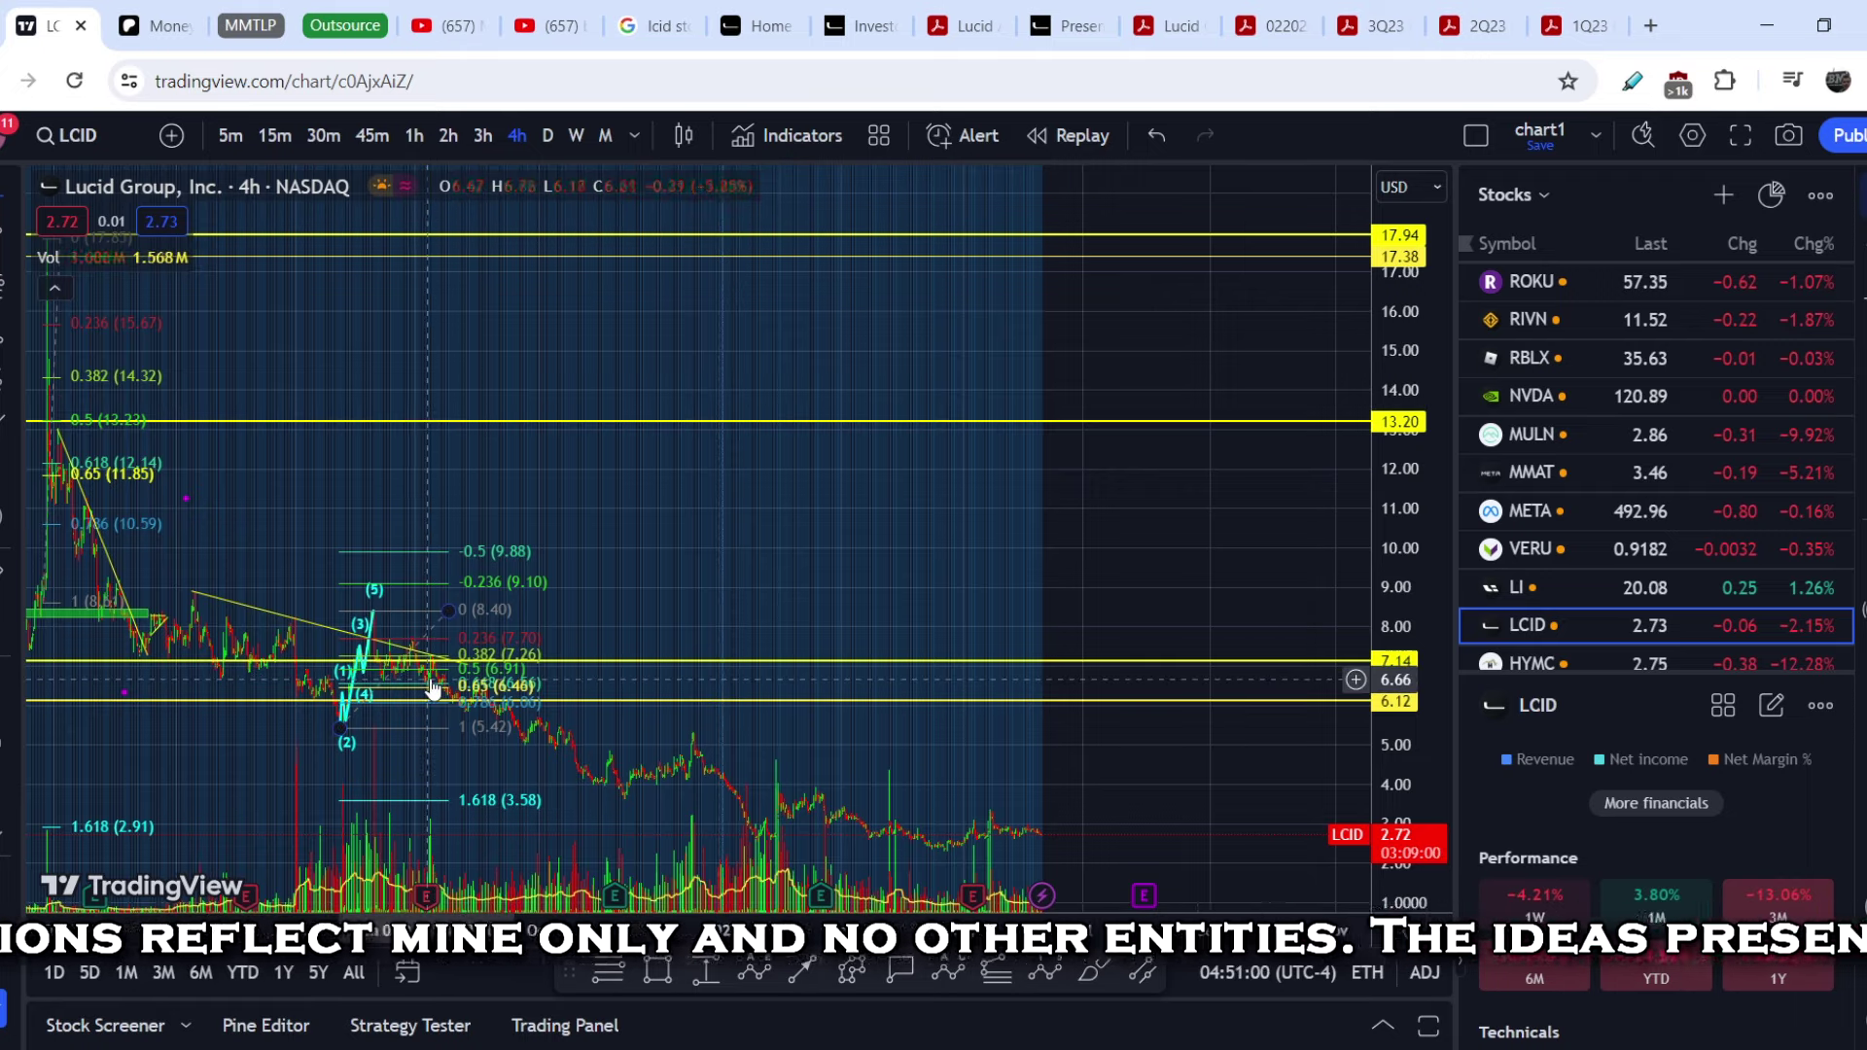
scroll(435, 685, down, 3)
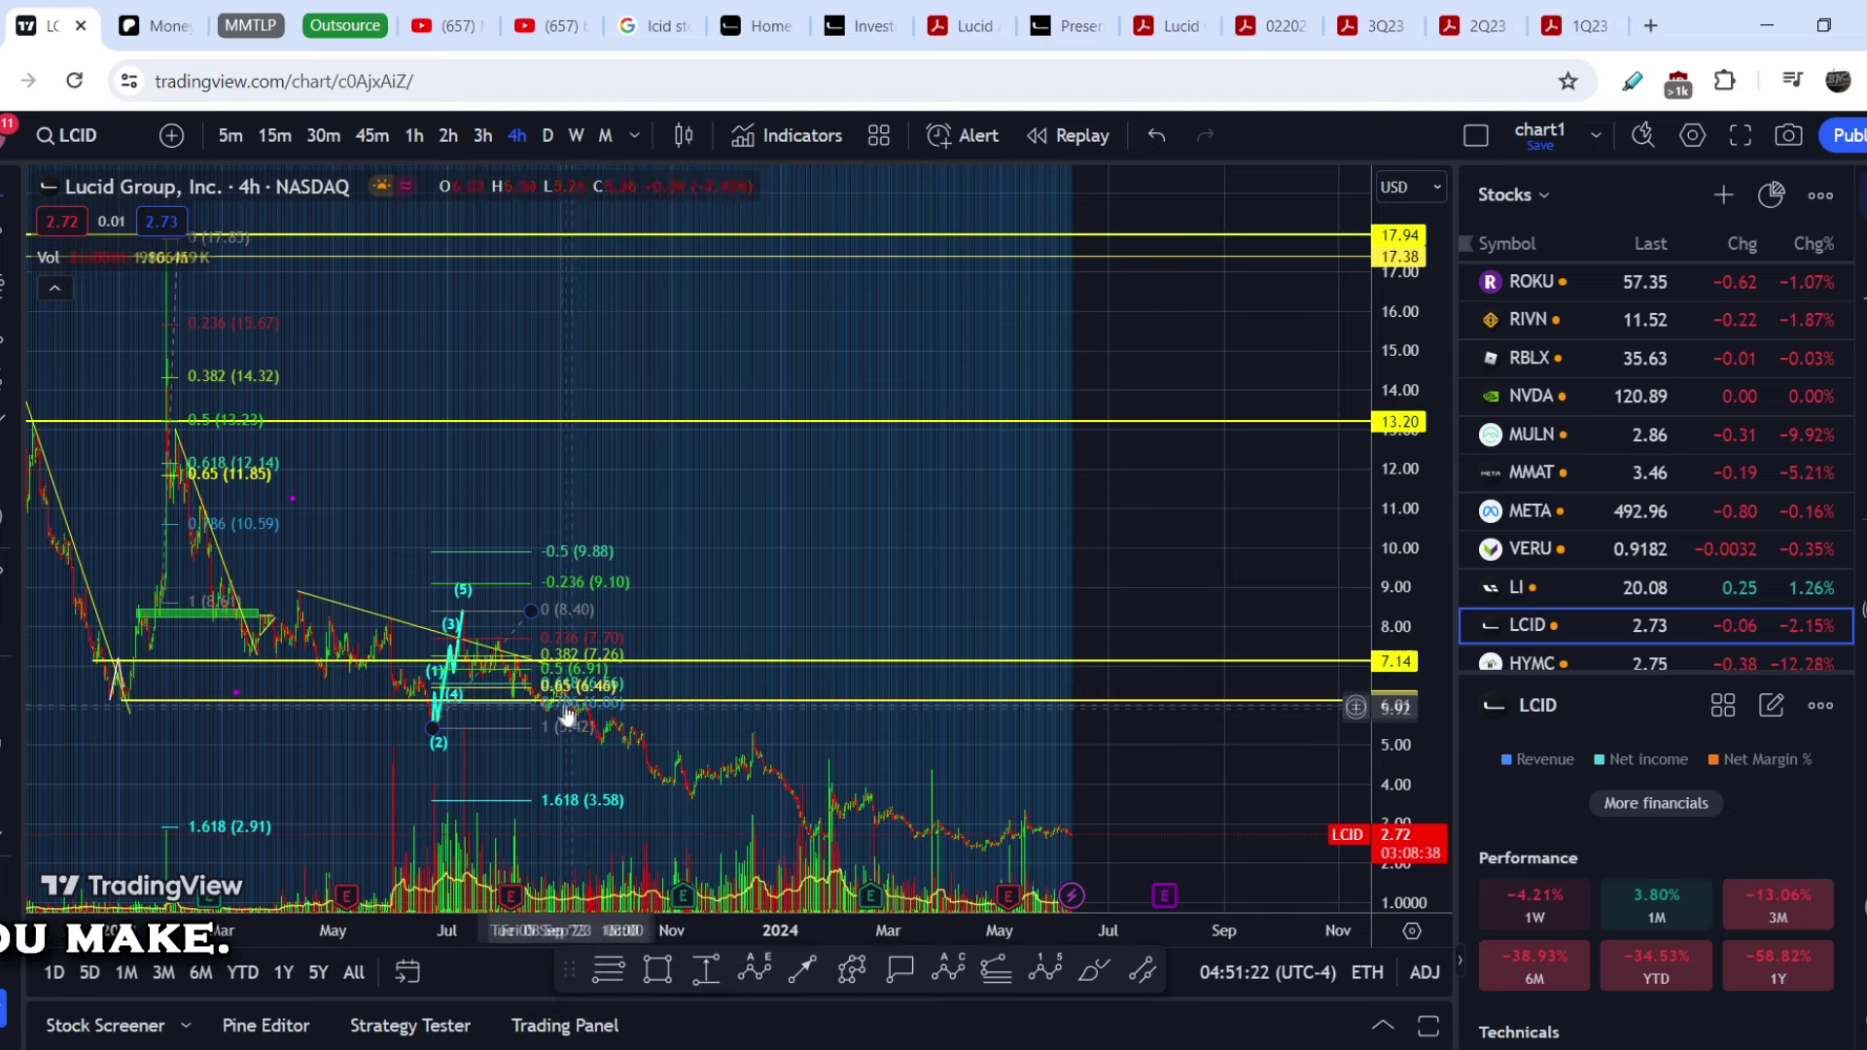
shift+click(563, 704)
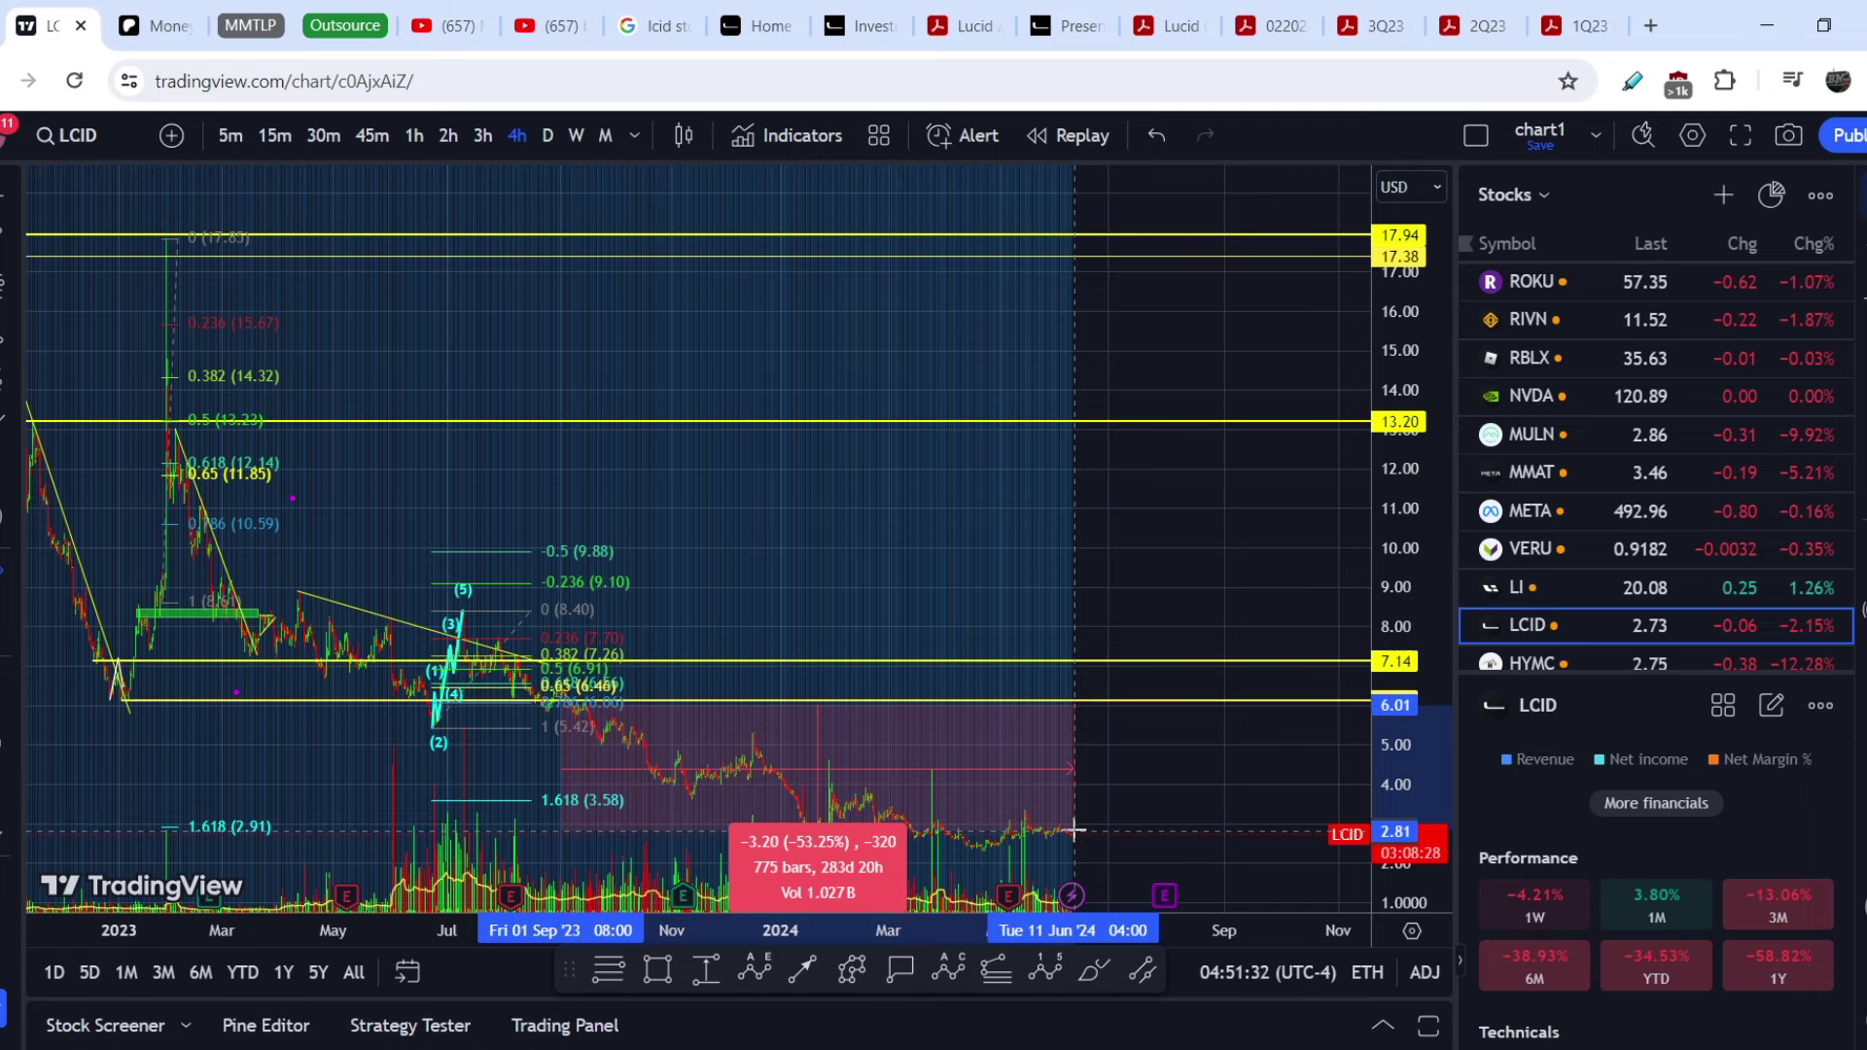
scroll(788, 556, up, 1)
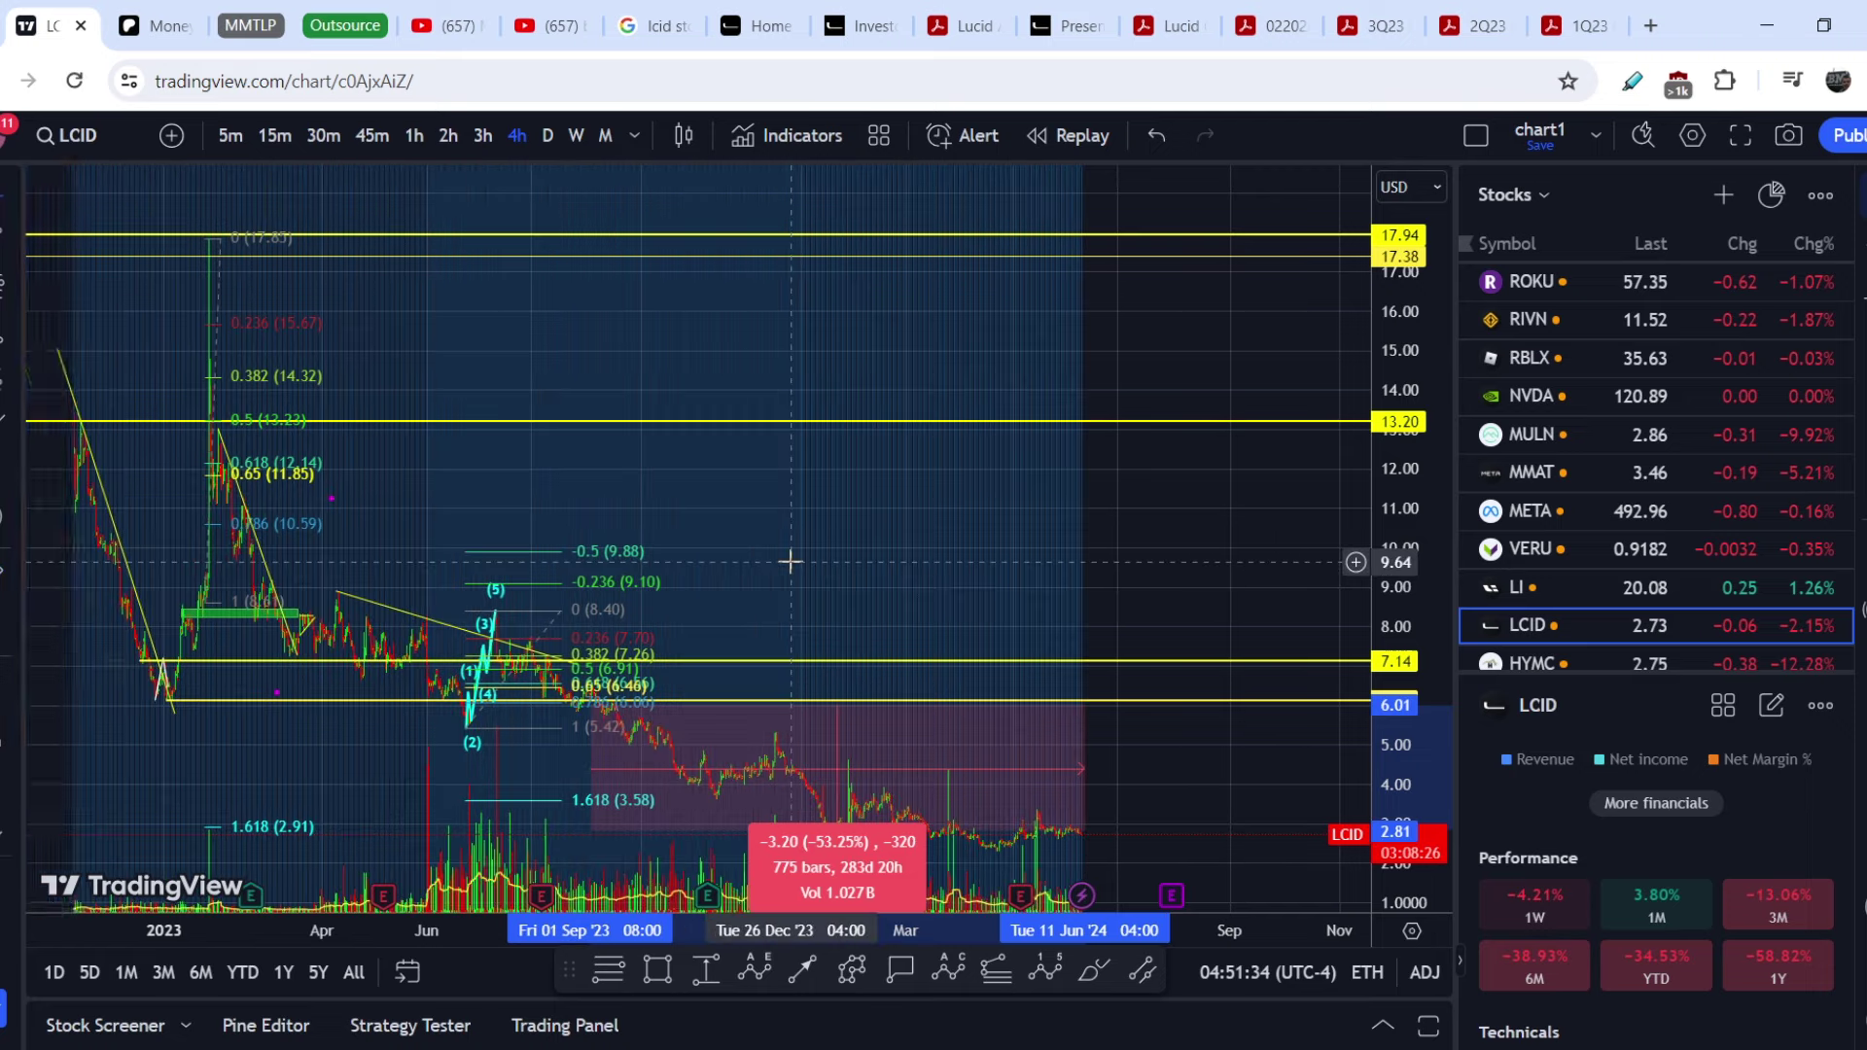
scroll(408, 488, left, 5)
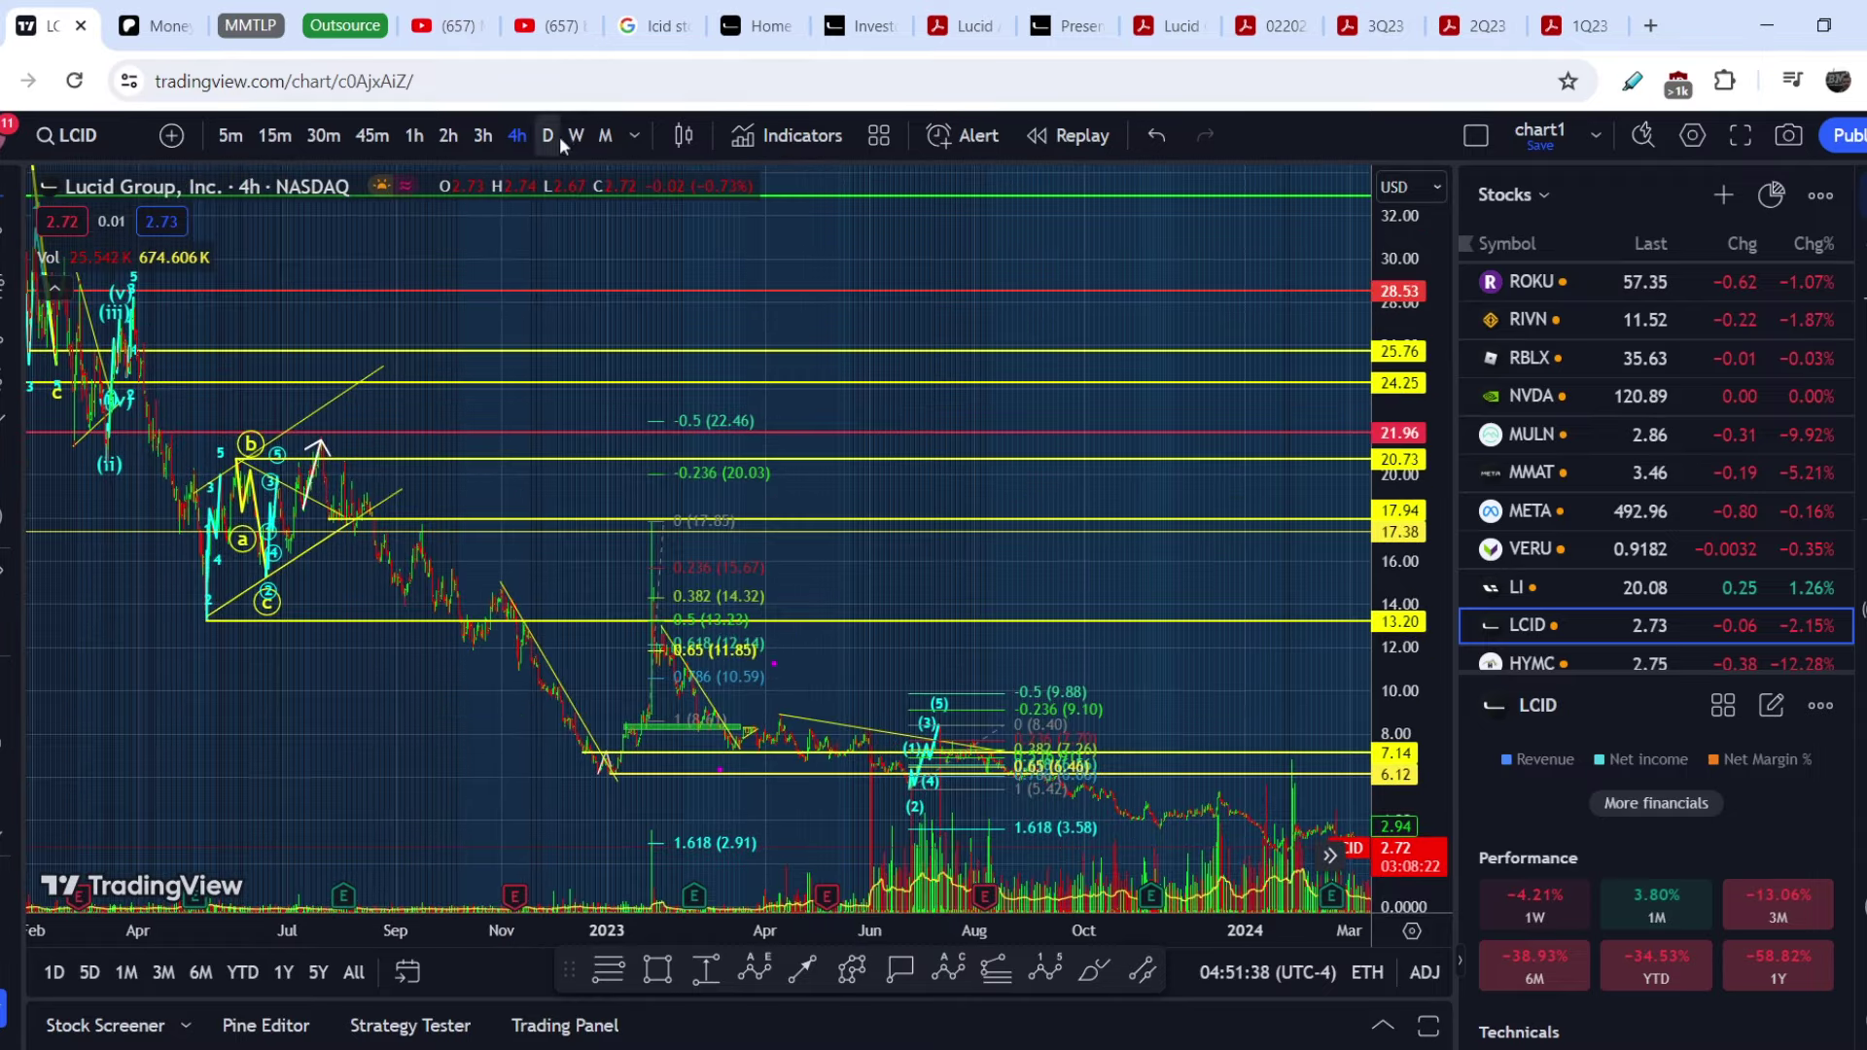
- Show LCID's daily history from 2021 and measure the ~95% fall from the November 2021 peak
click(547, 138)
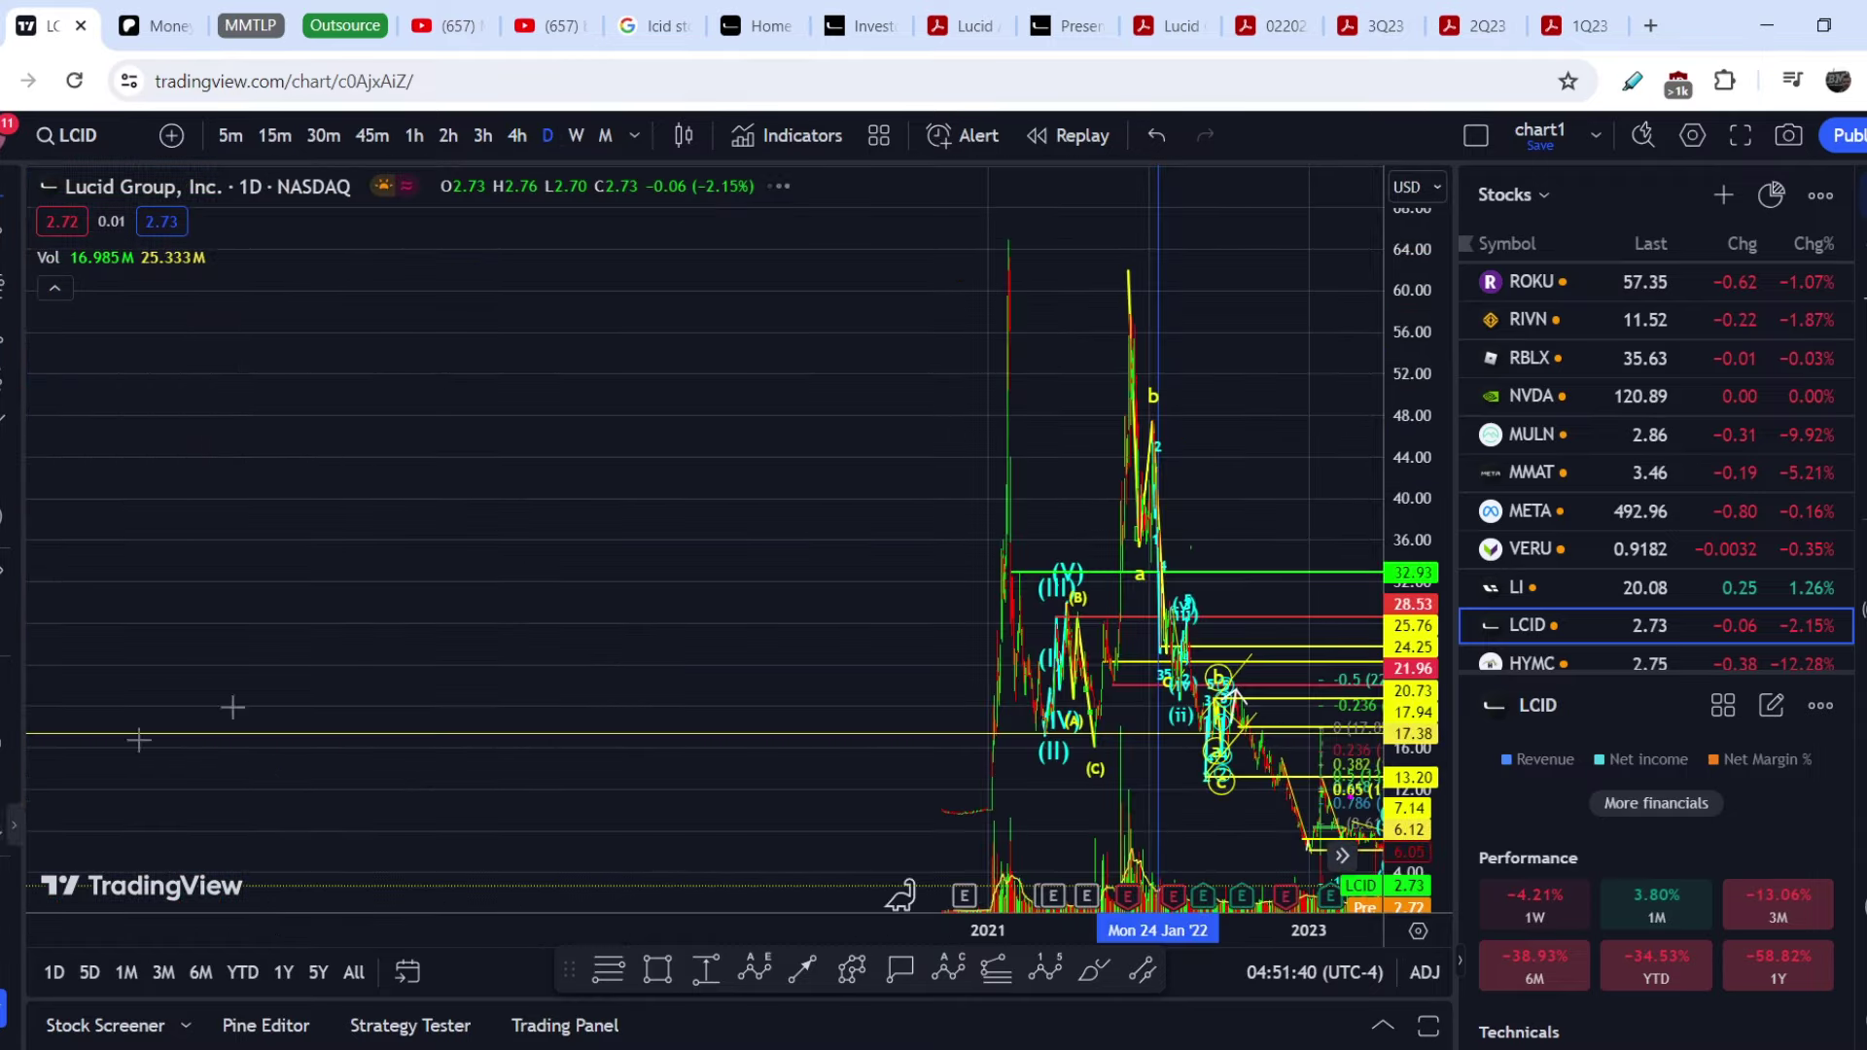
drag(755, 596, 503, 599)
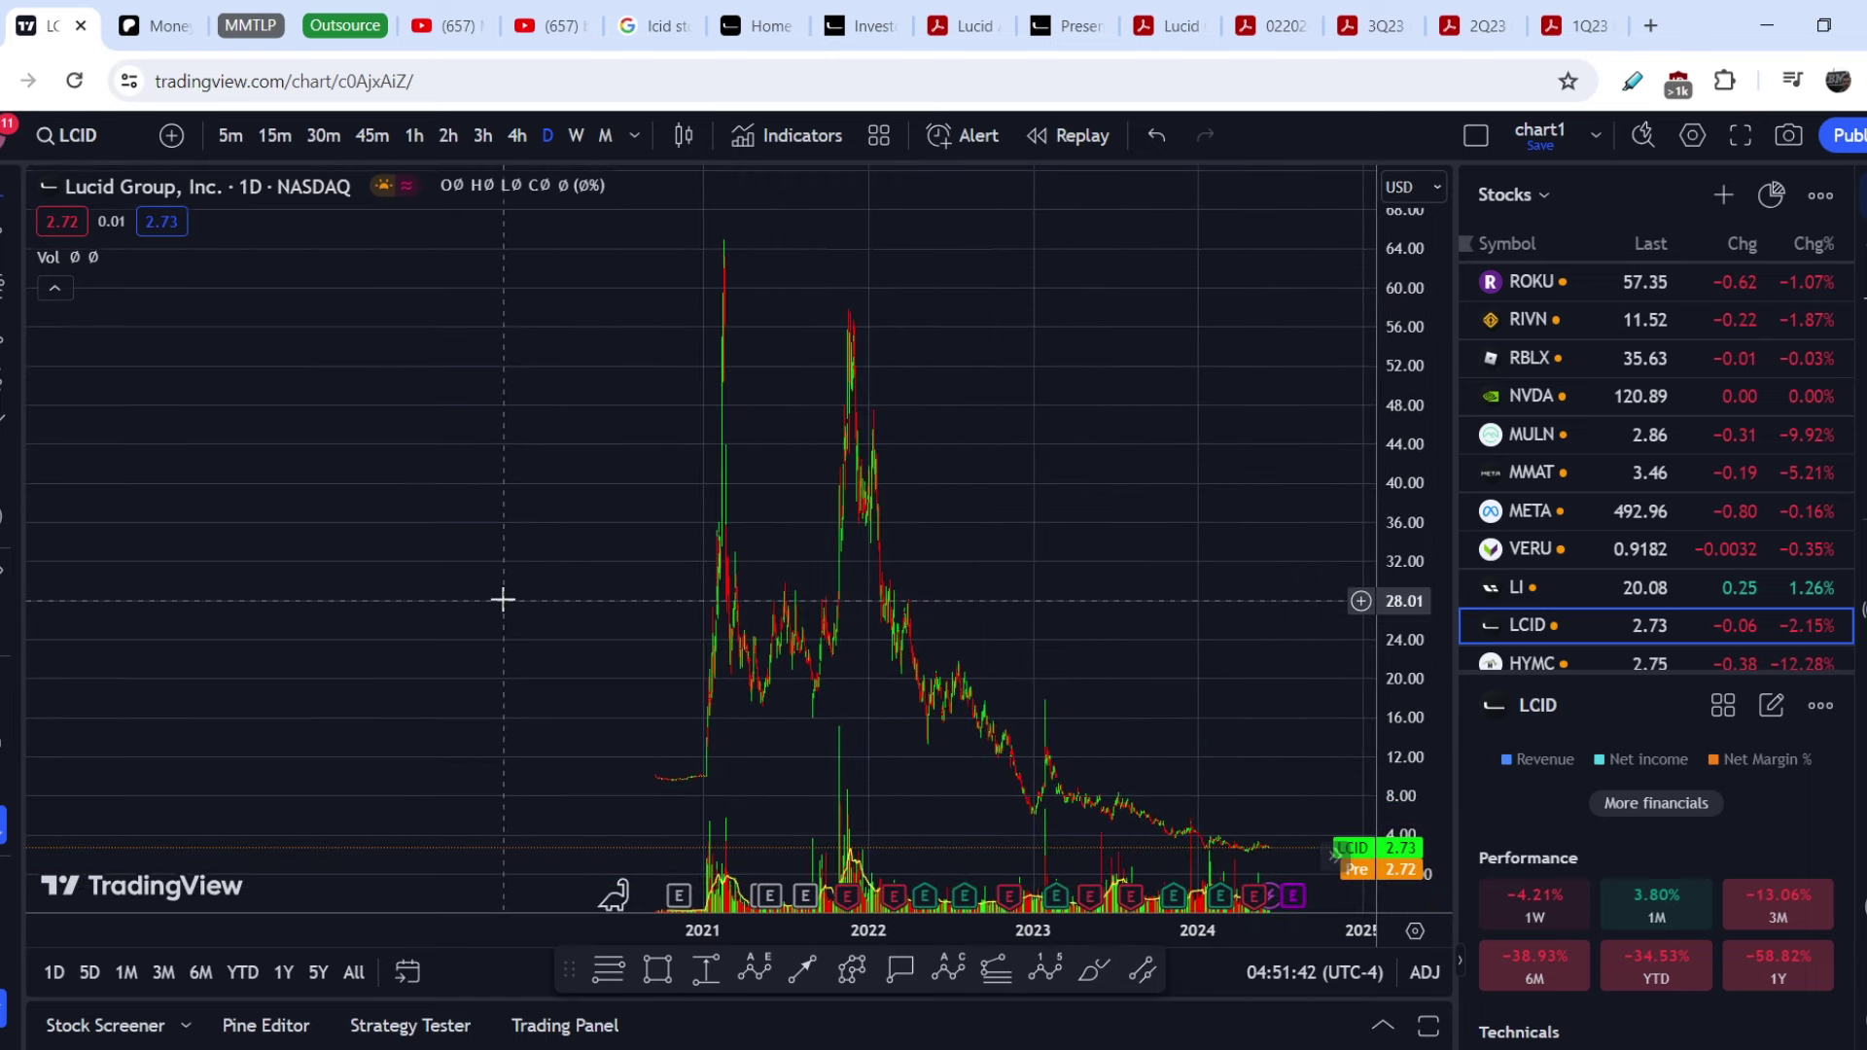
scroll(1093, 516, up, 4)
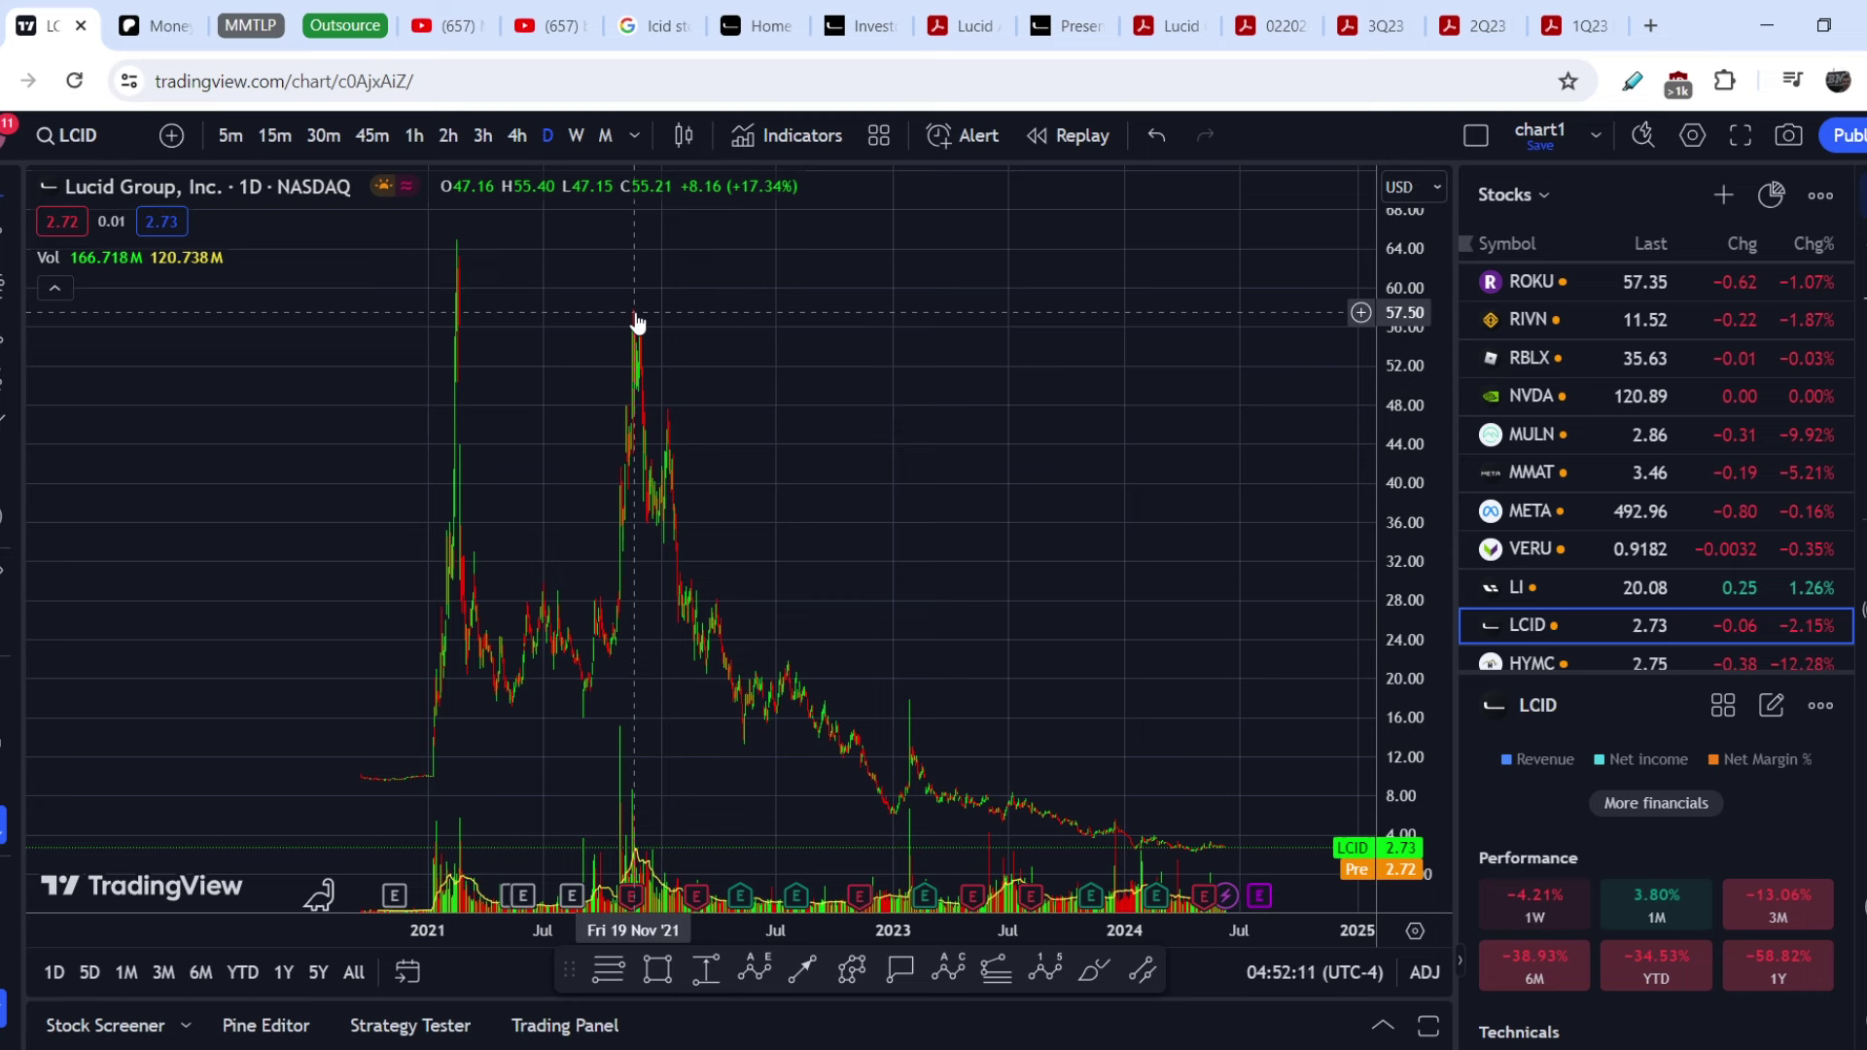
shift+click(634, 313)
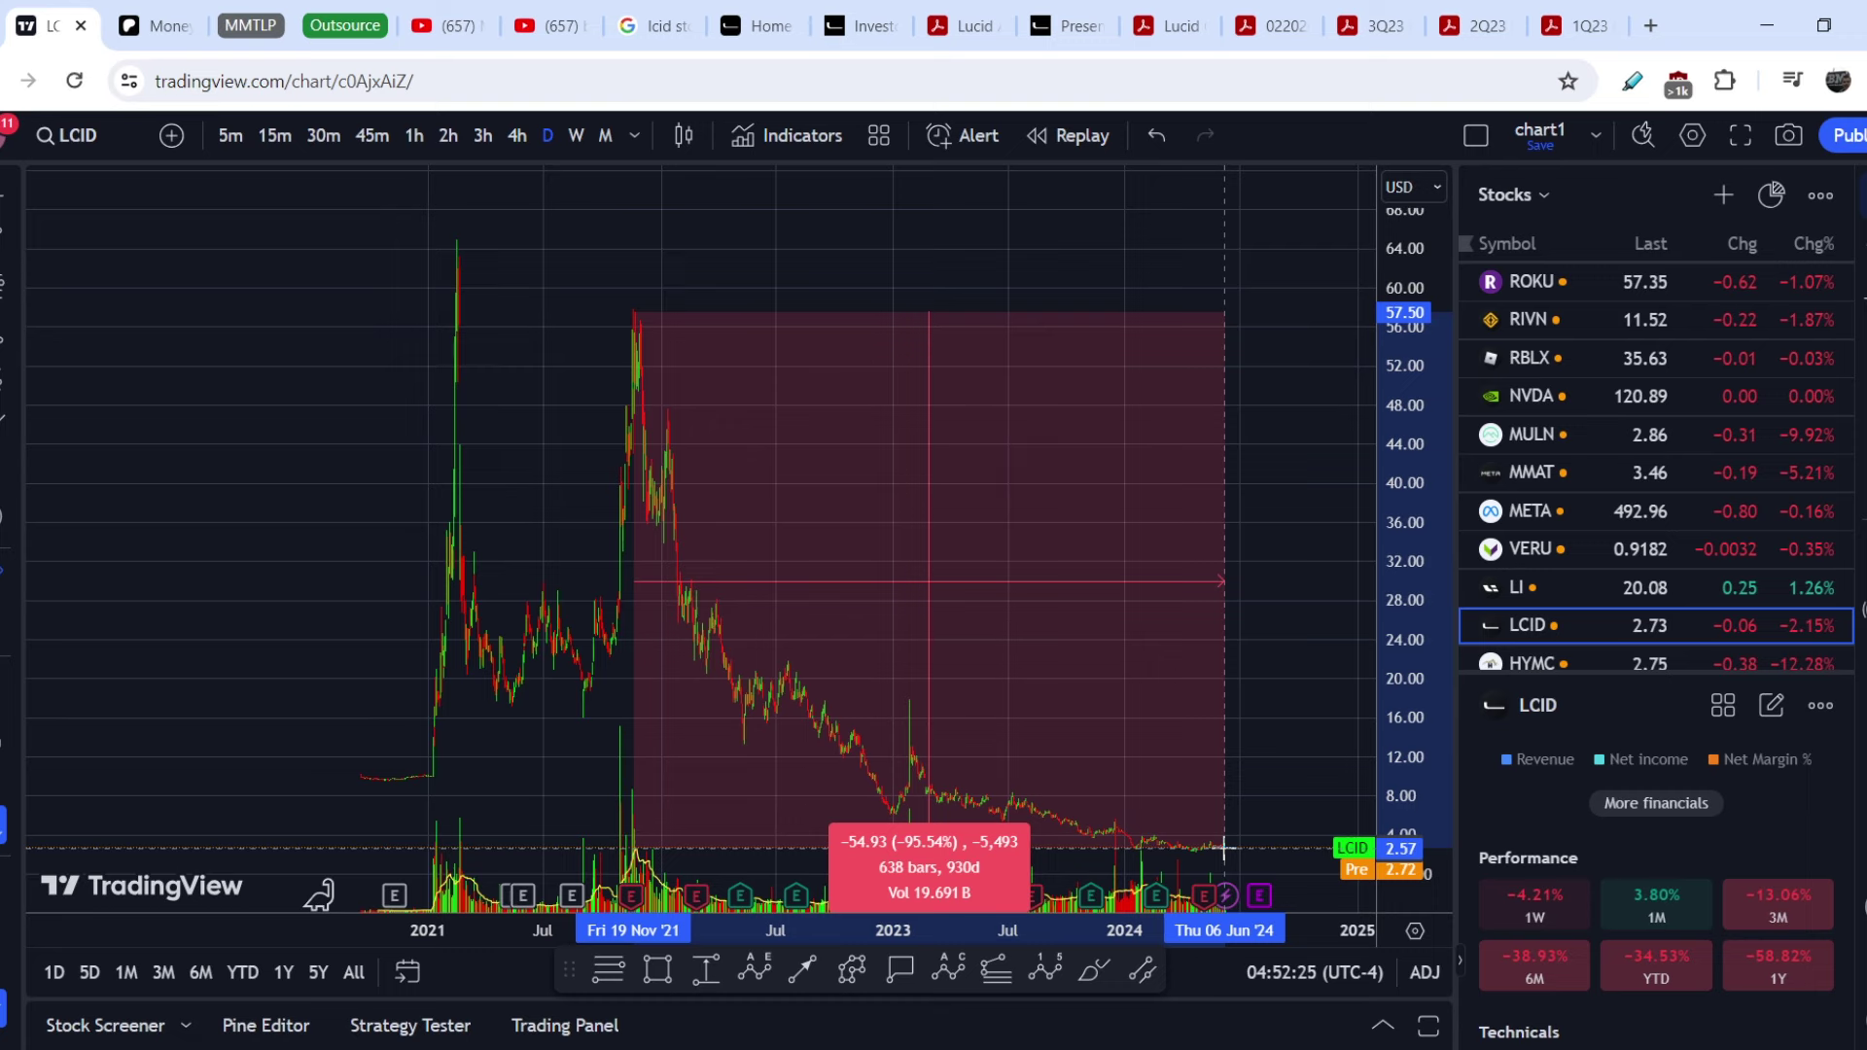
click(1271, 692)
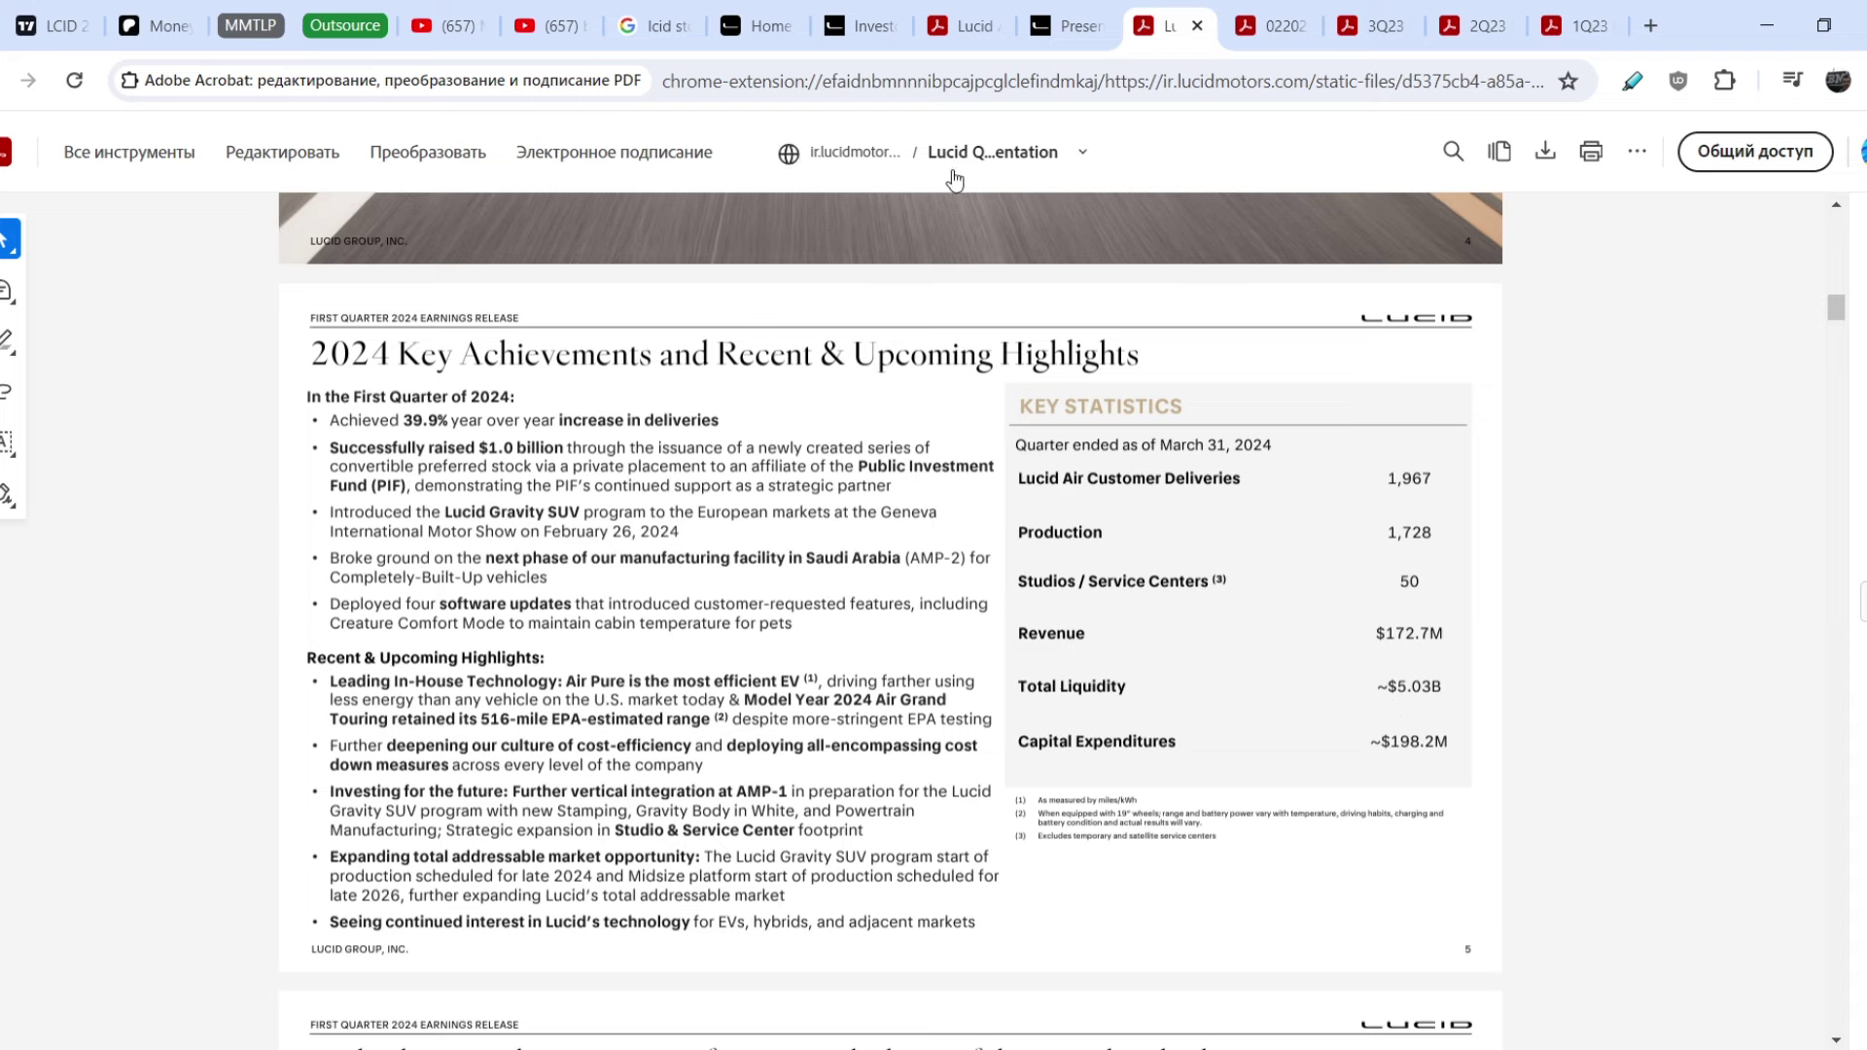
- Leave the PDF and return to the LCID chart in TradingView
click(48, 37)
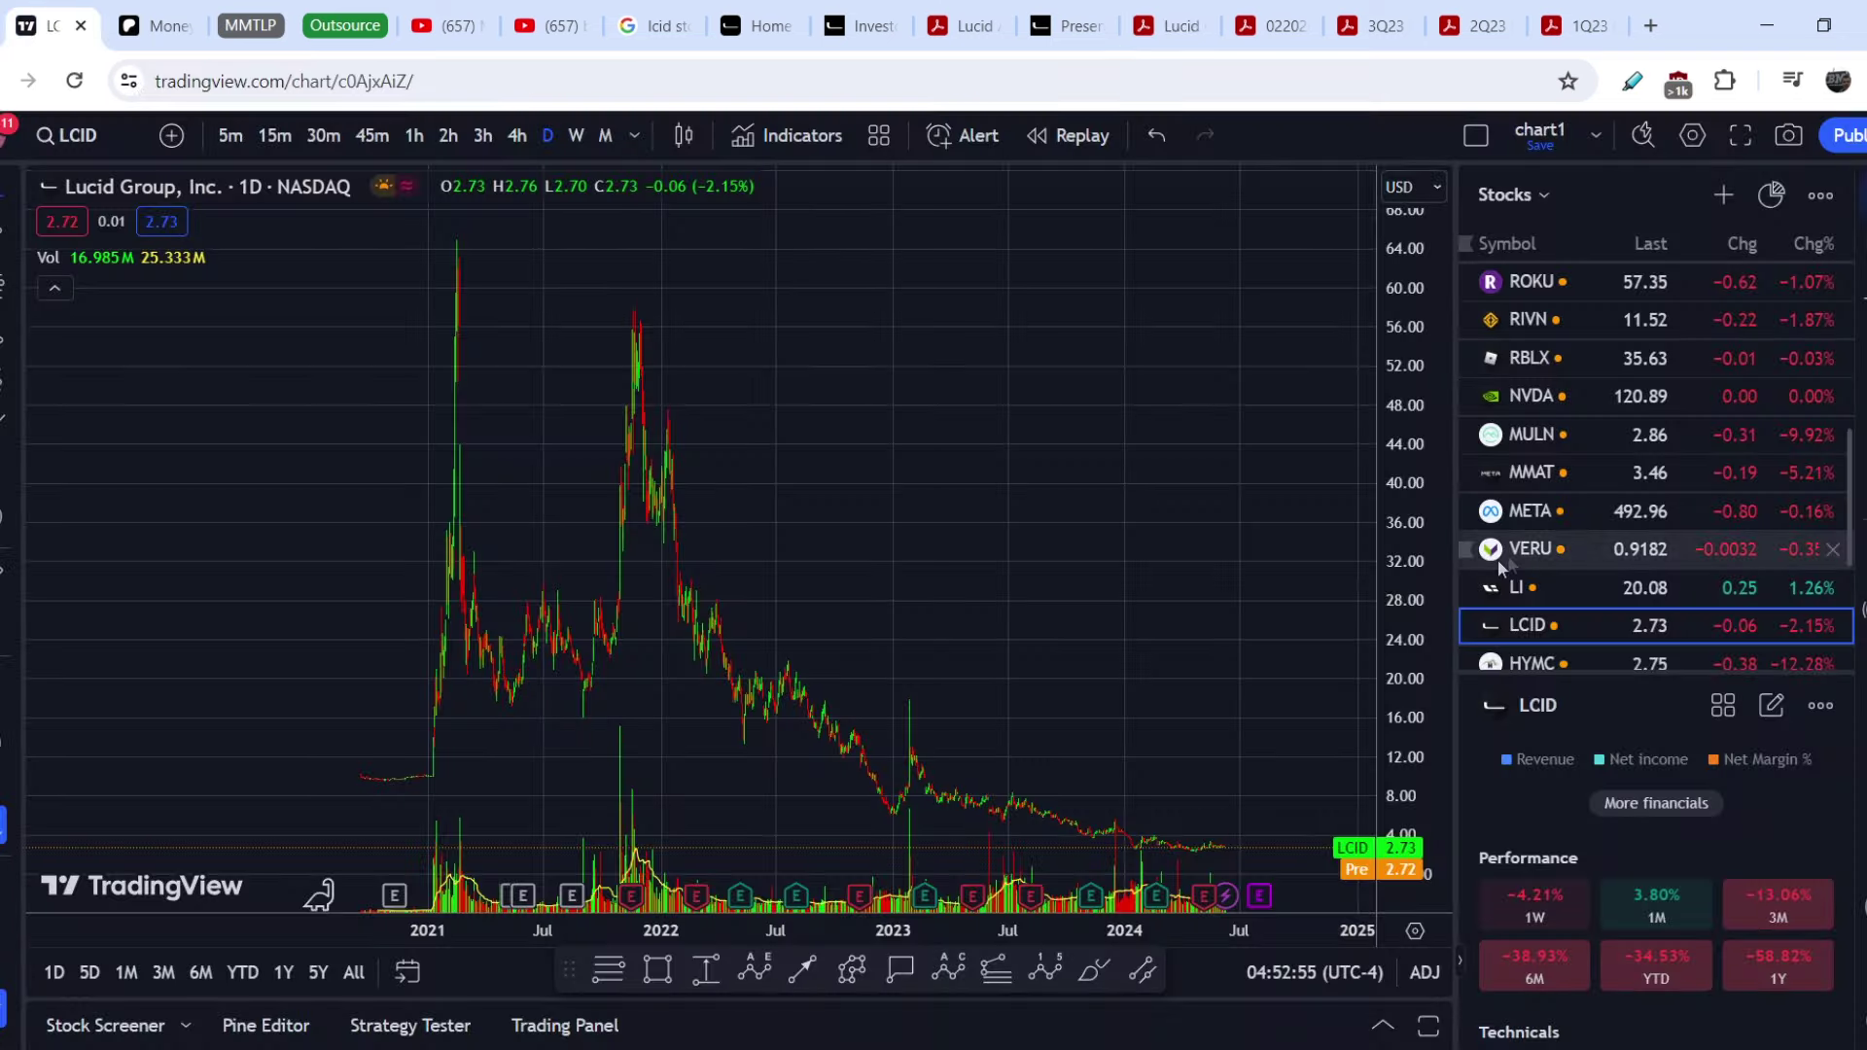
- Open Lucid Group's detailed financial statements, then switch to the bear's workshop YouTube results
click(1660, 802)
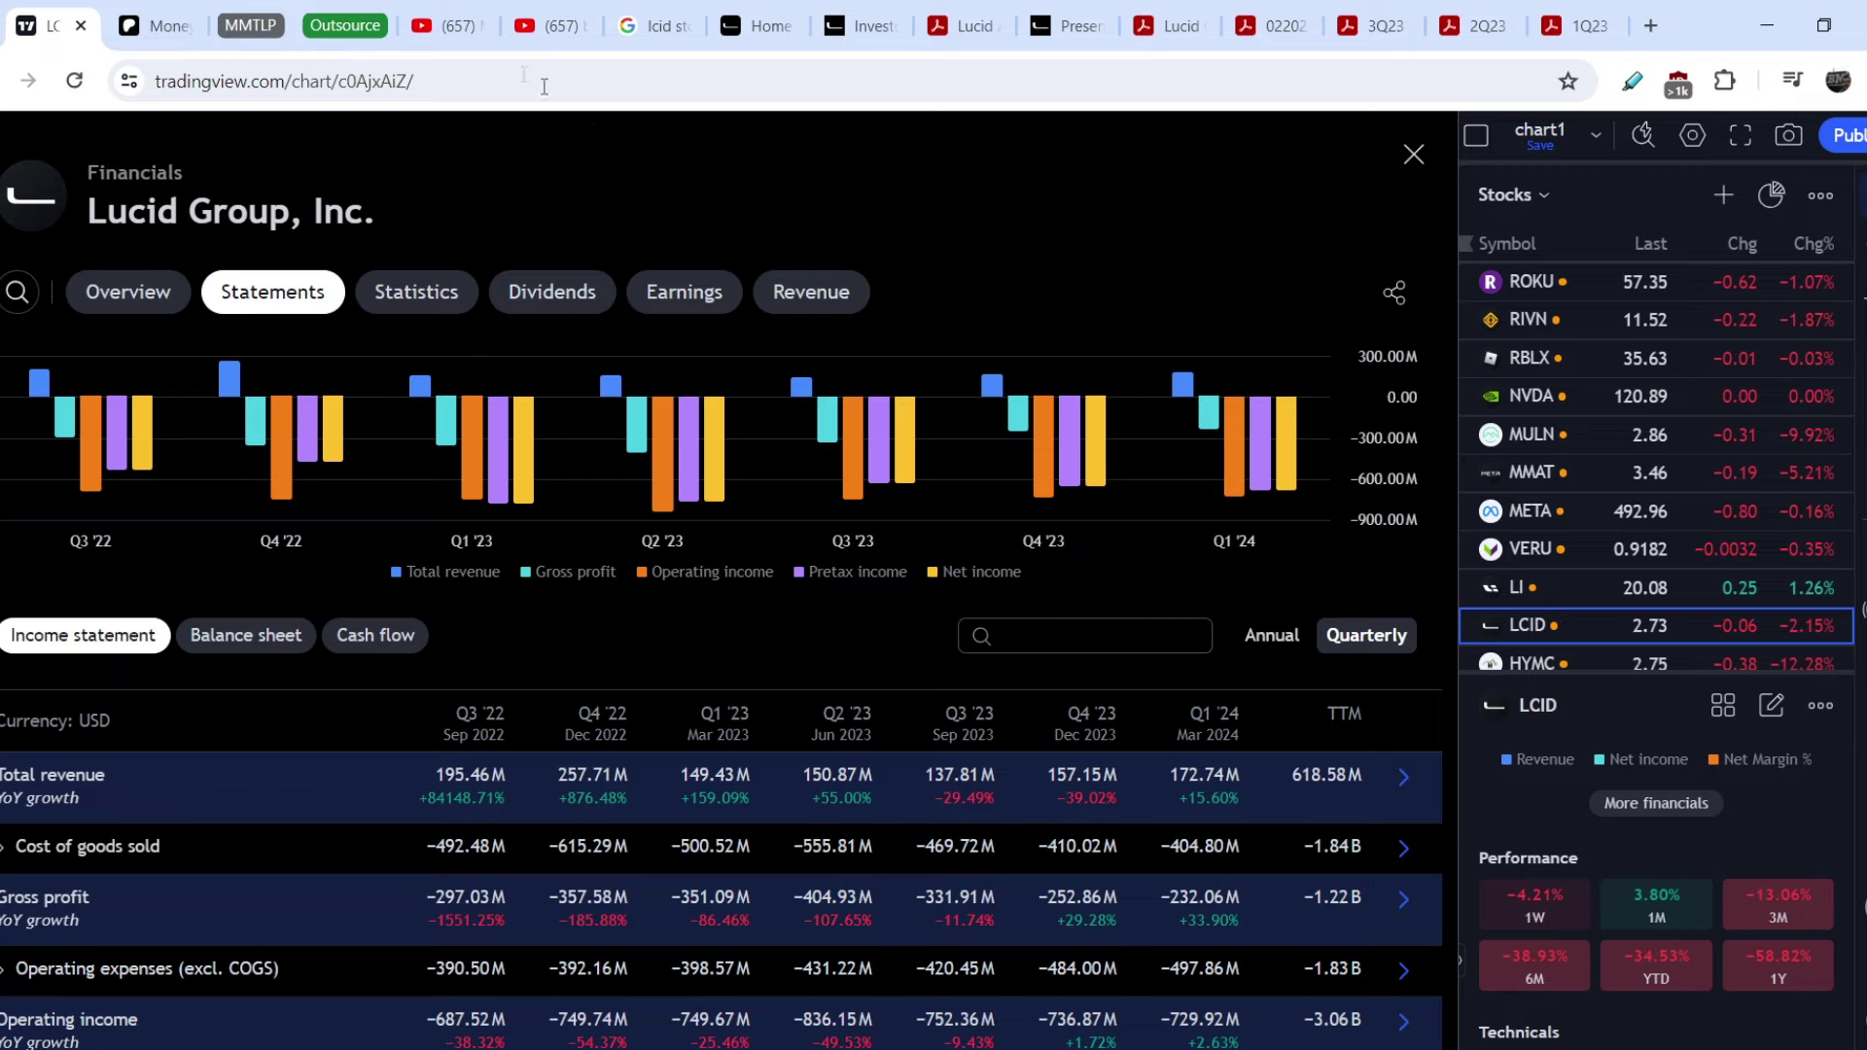
click(545, 26)
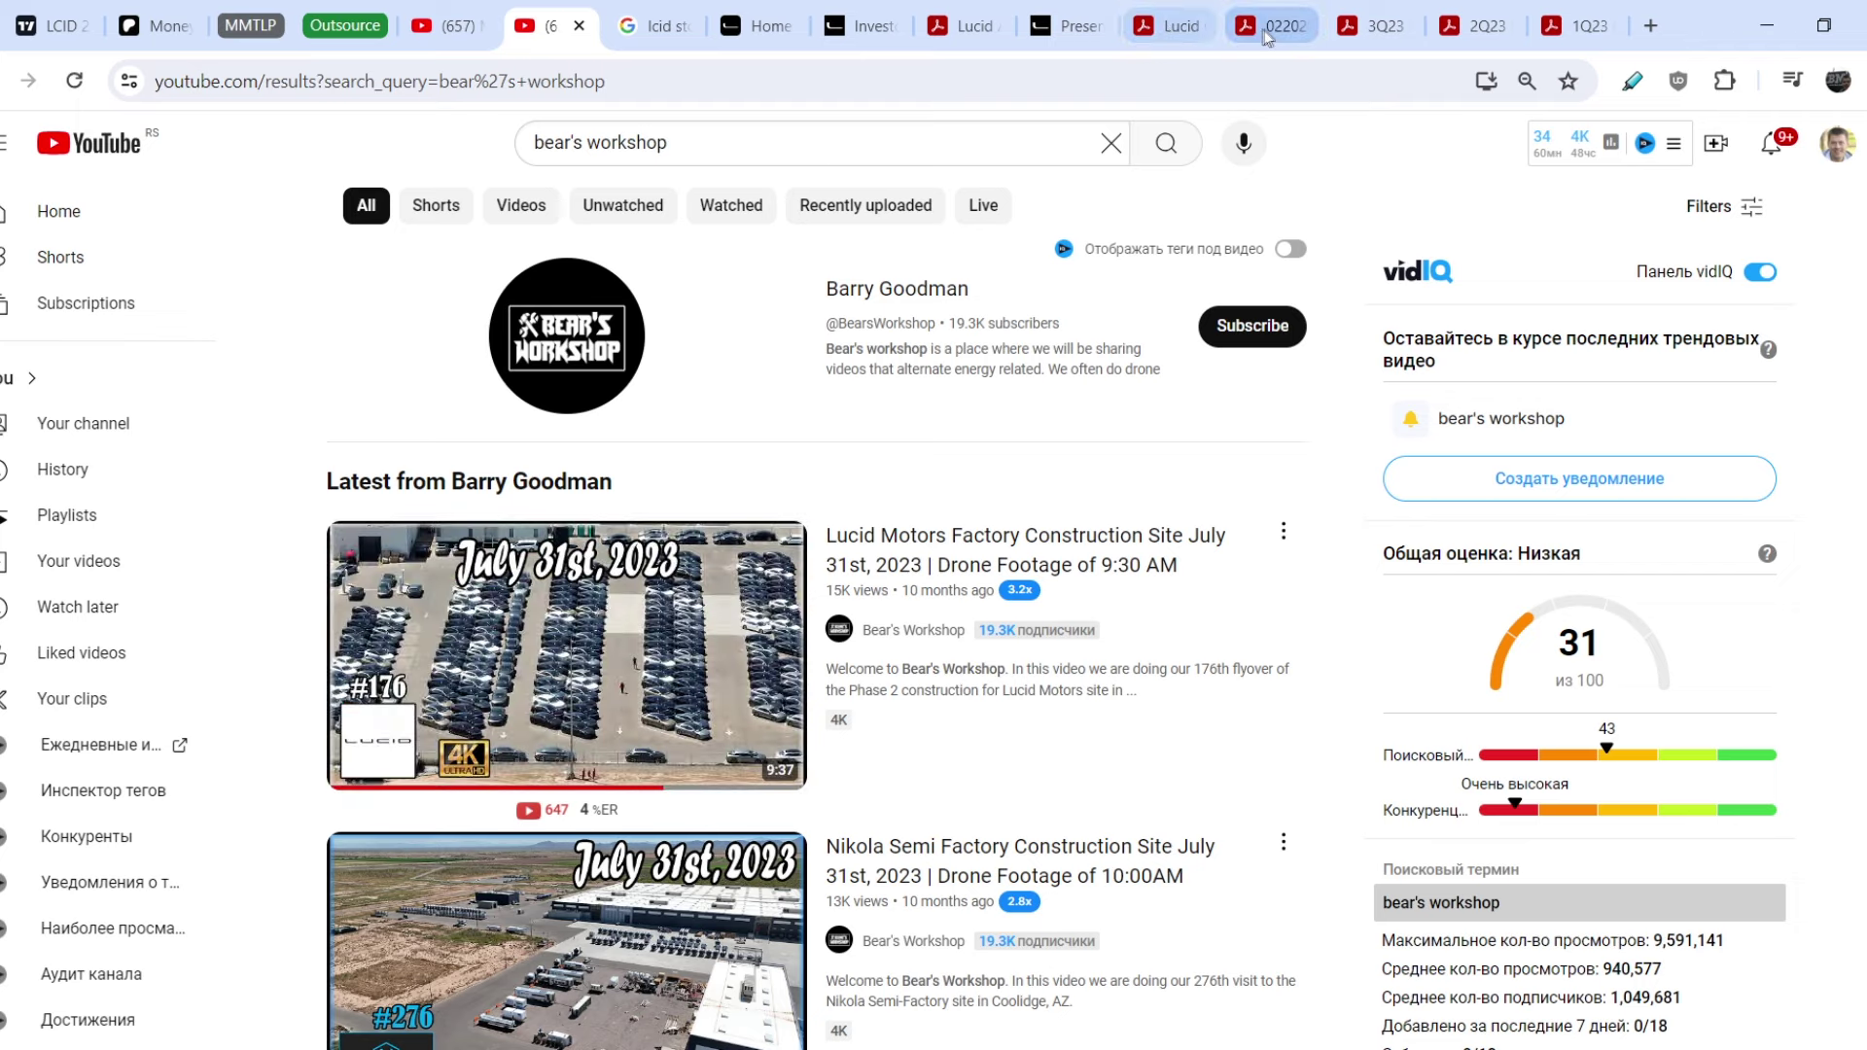
- Read Key Statistics in the Q1 2024, Q4 2023, Q3 2023, Q2 2023 and Q1 2023 releases, ending on Q1 2024
click(1173, 31)
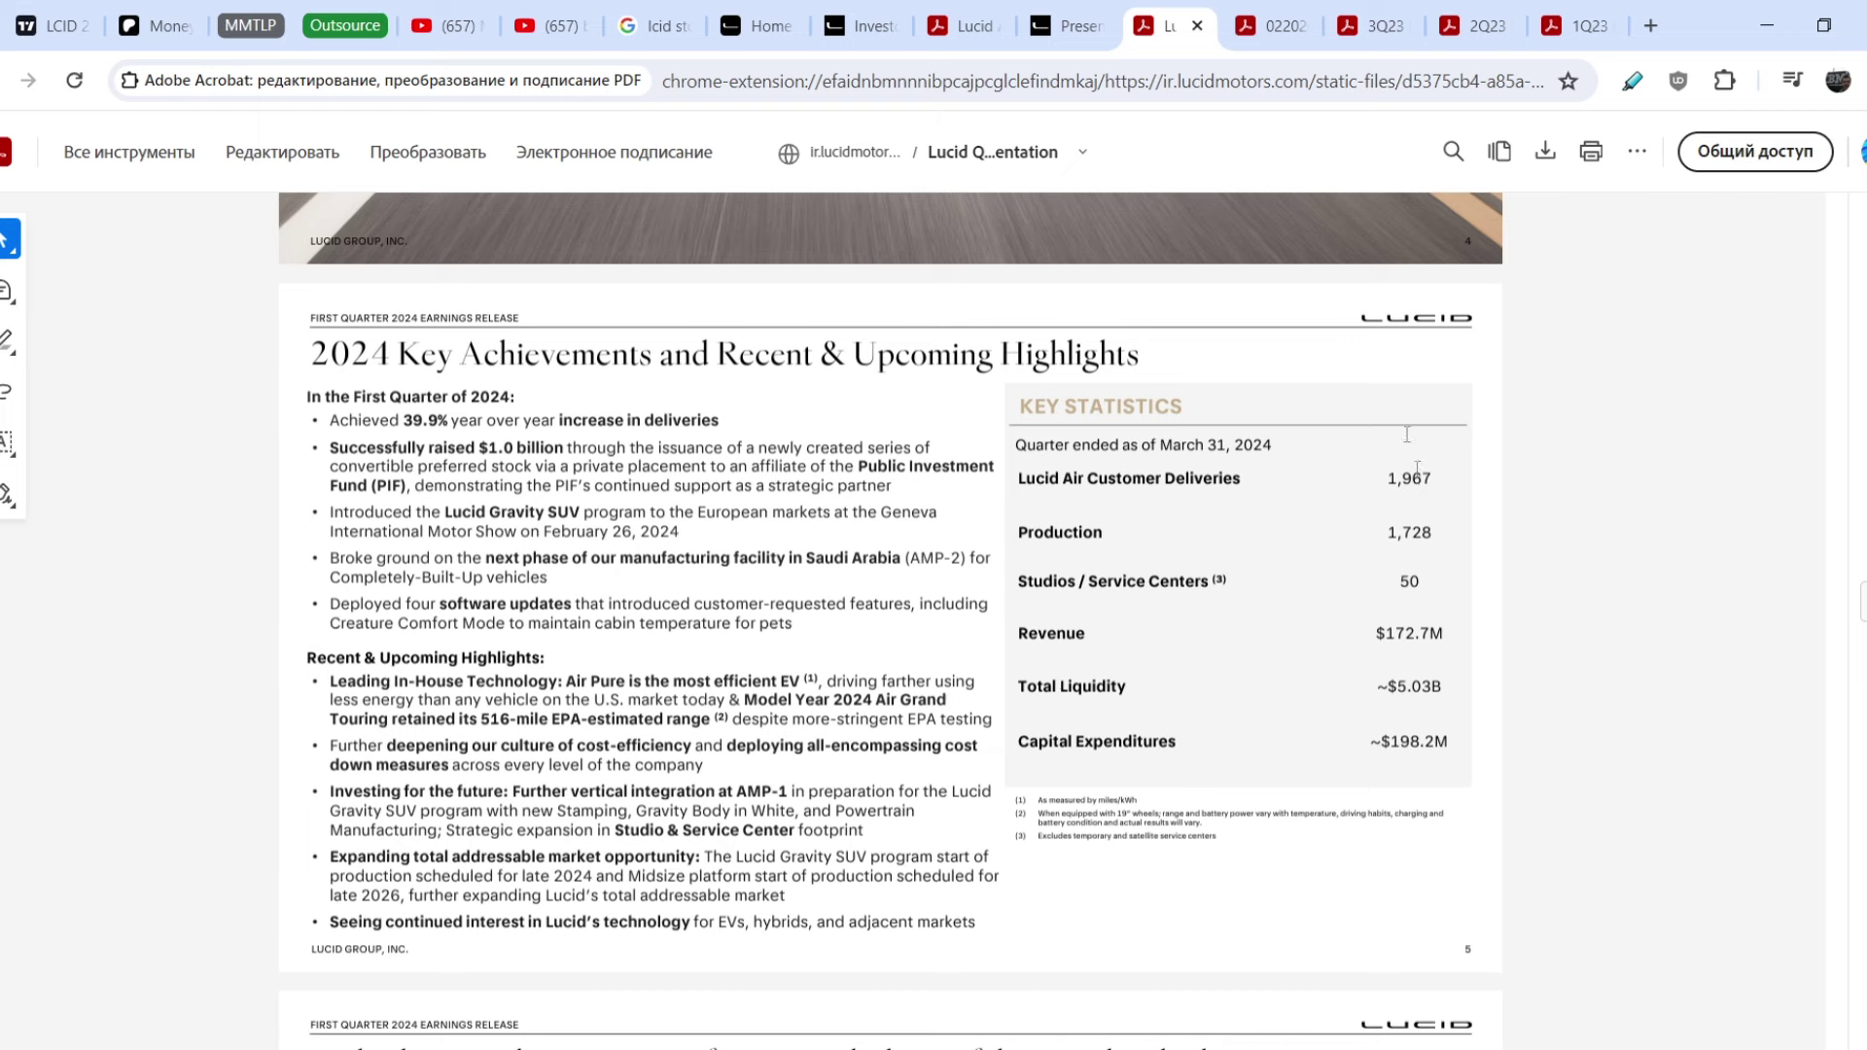
click(1261, 29)
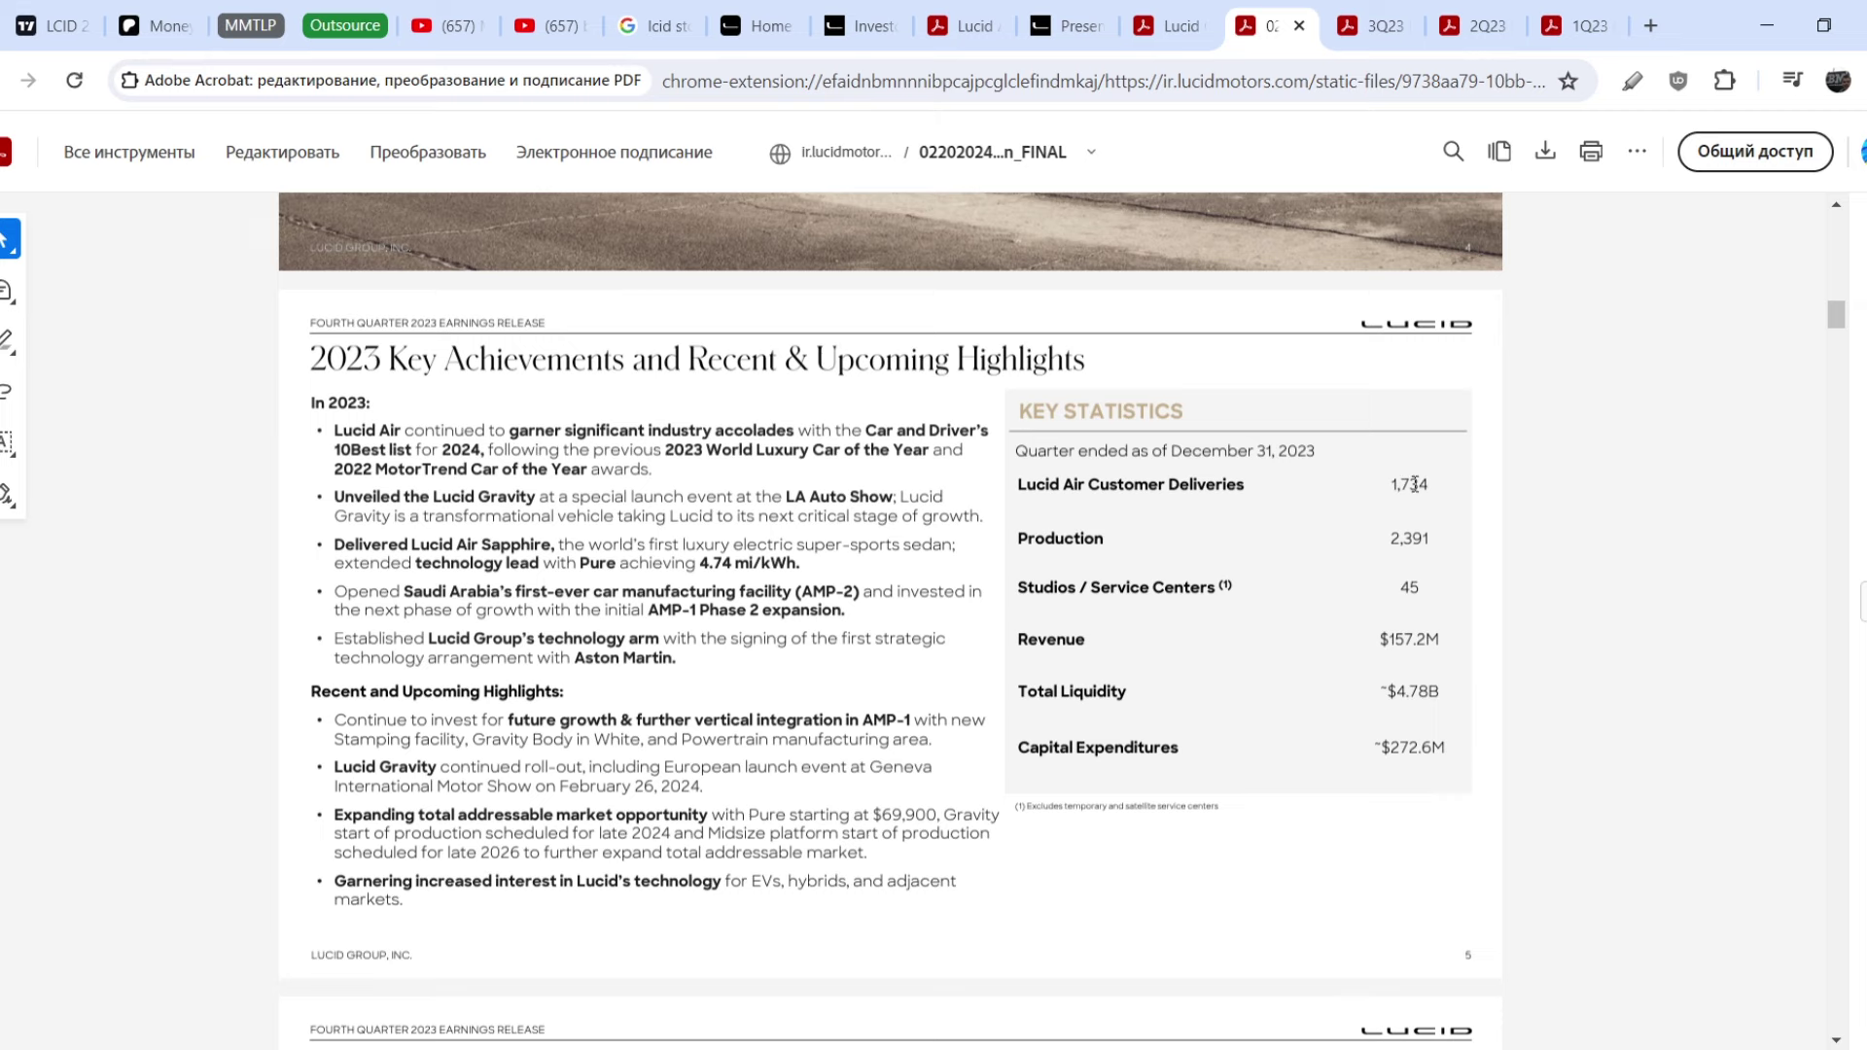
click(1371, 30)
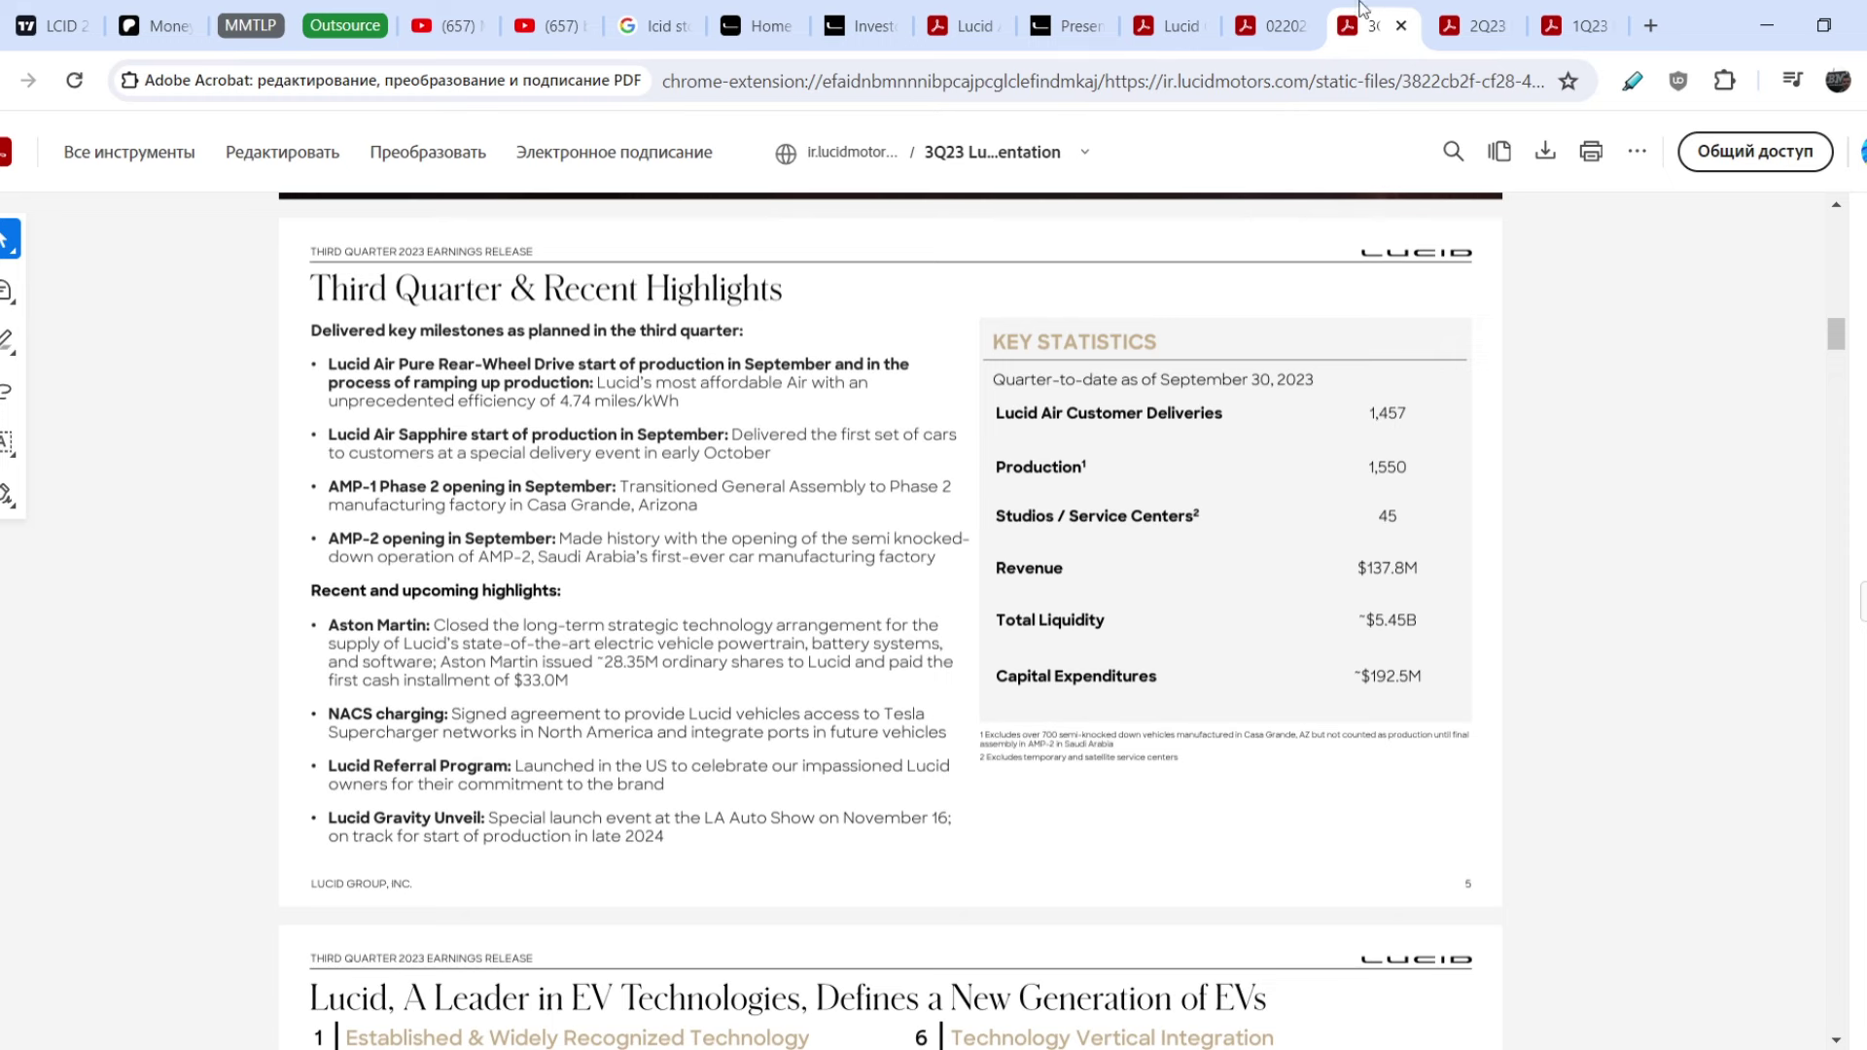
click(1473, 27)
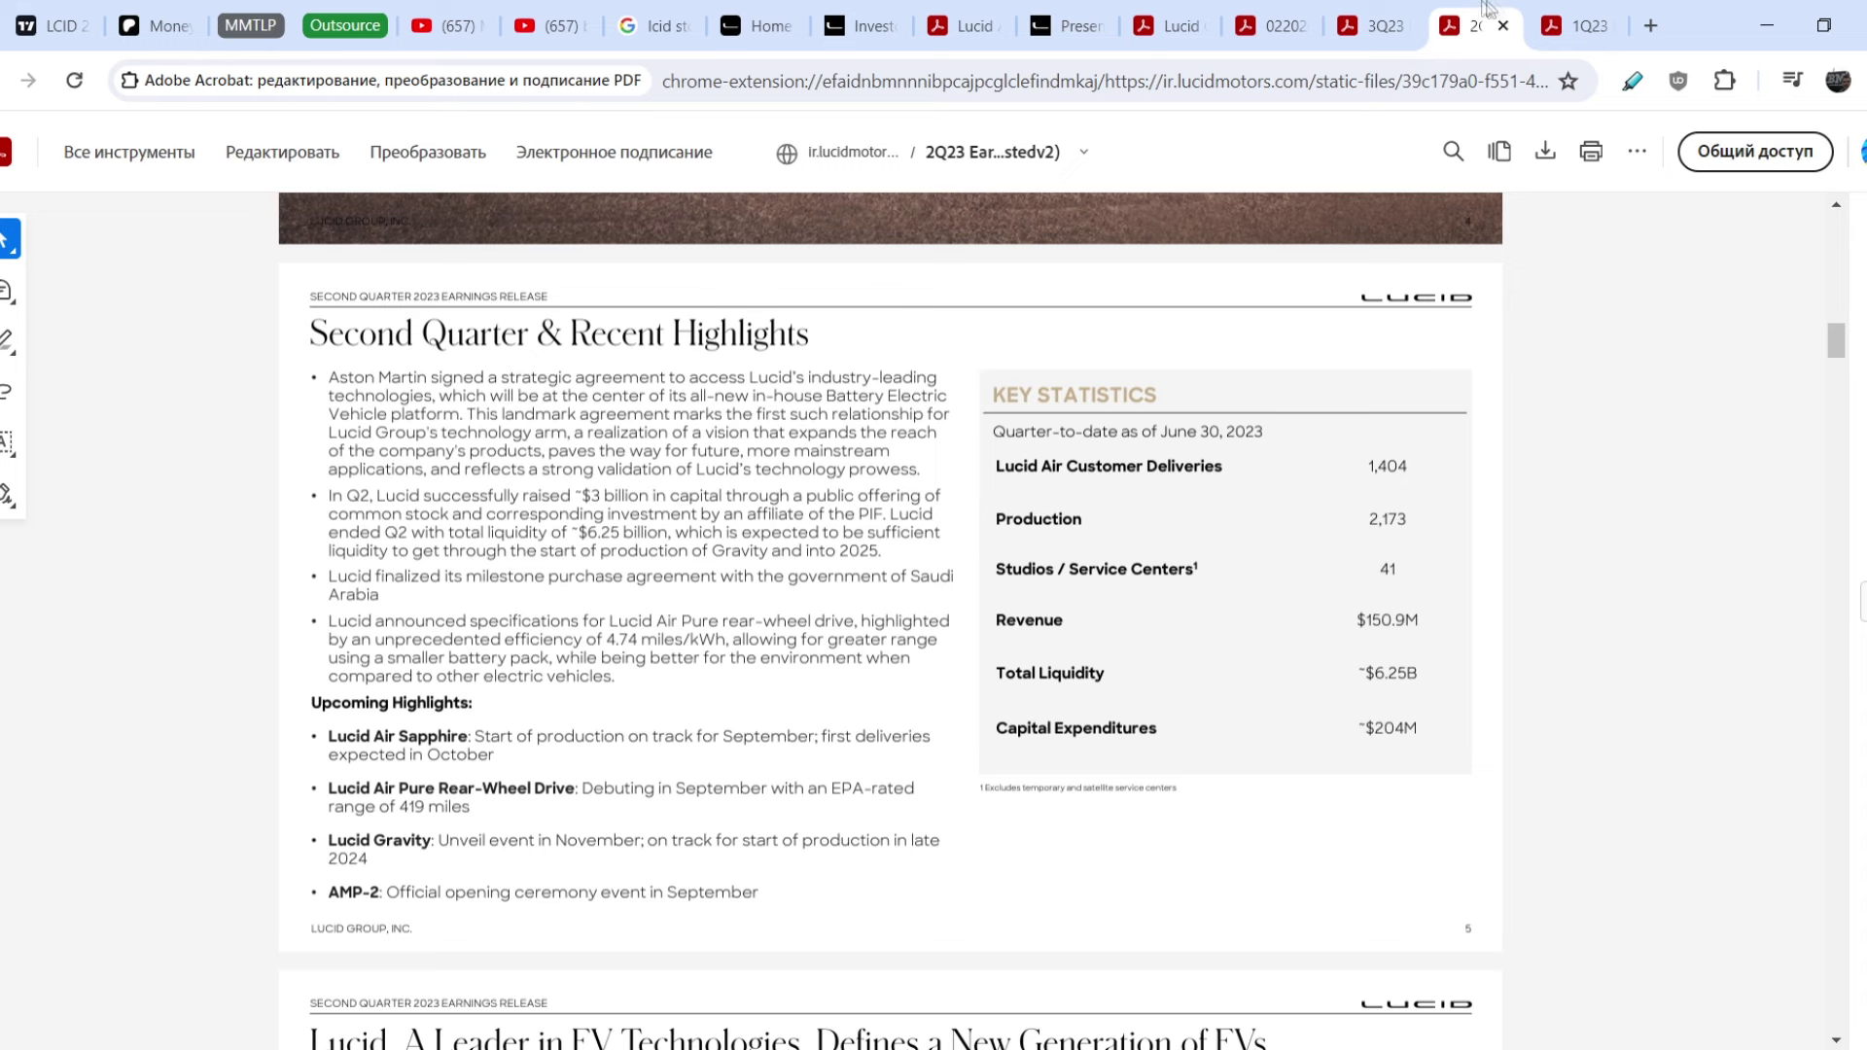
click(1568, 29)
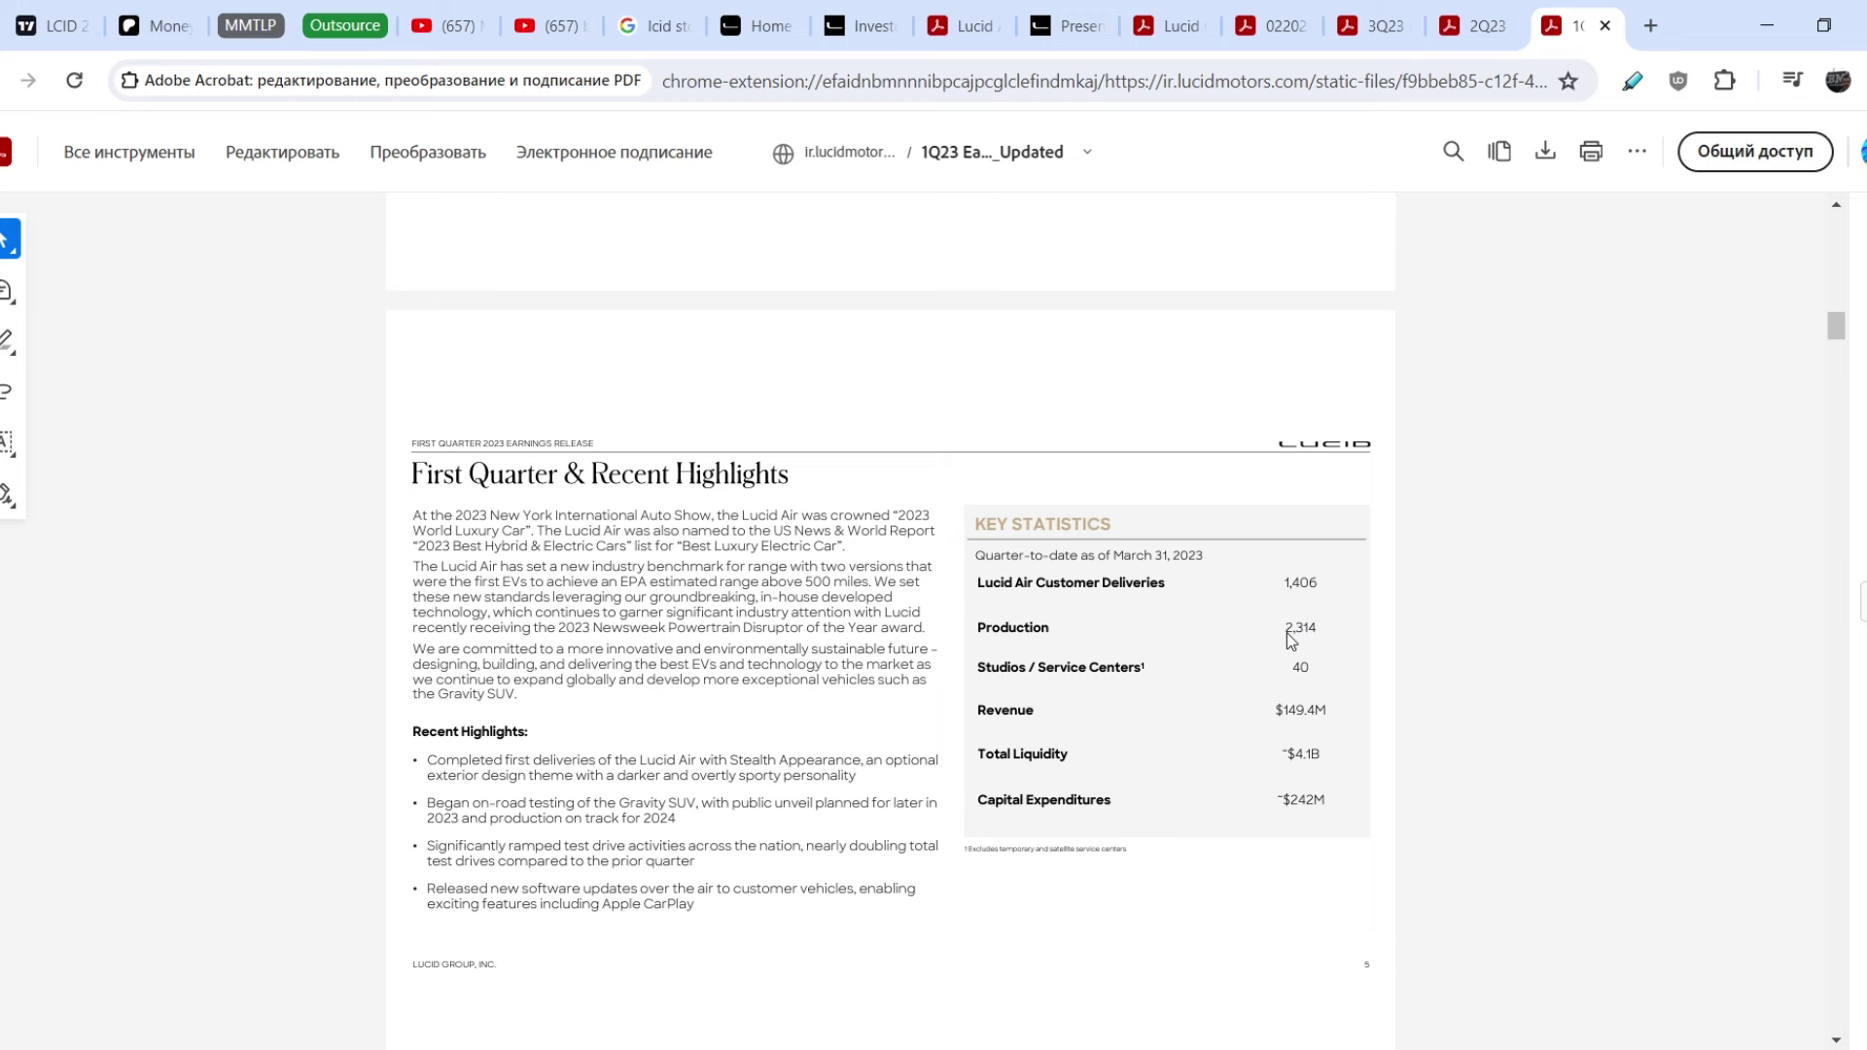
click(1156, 30)
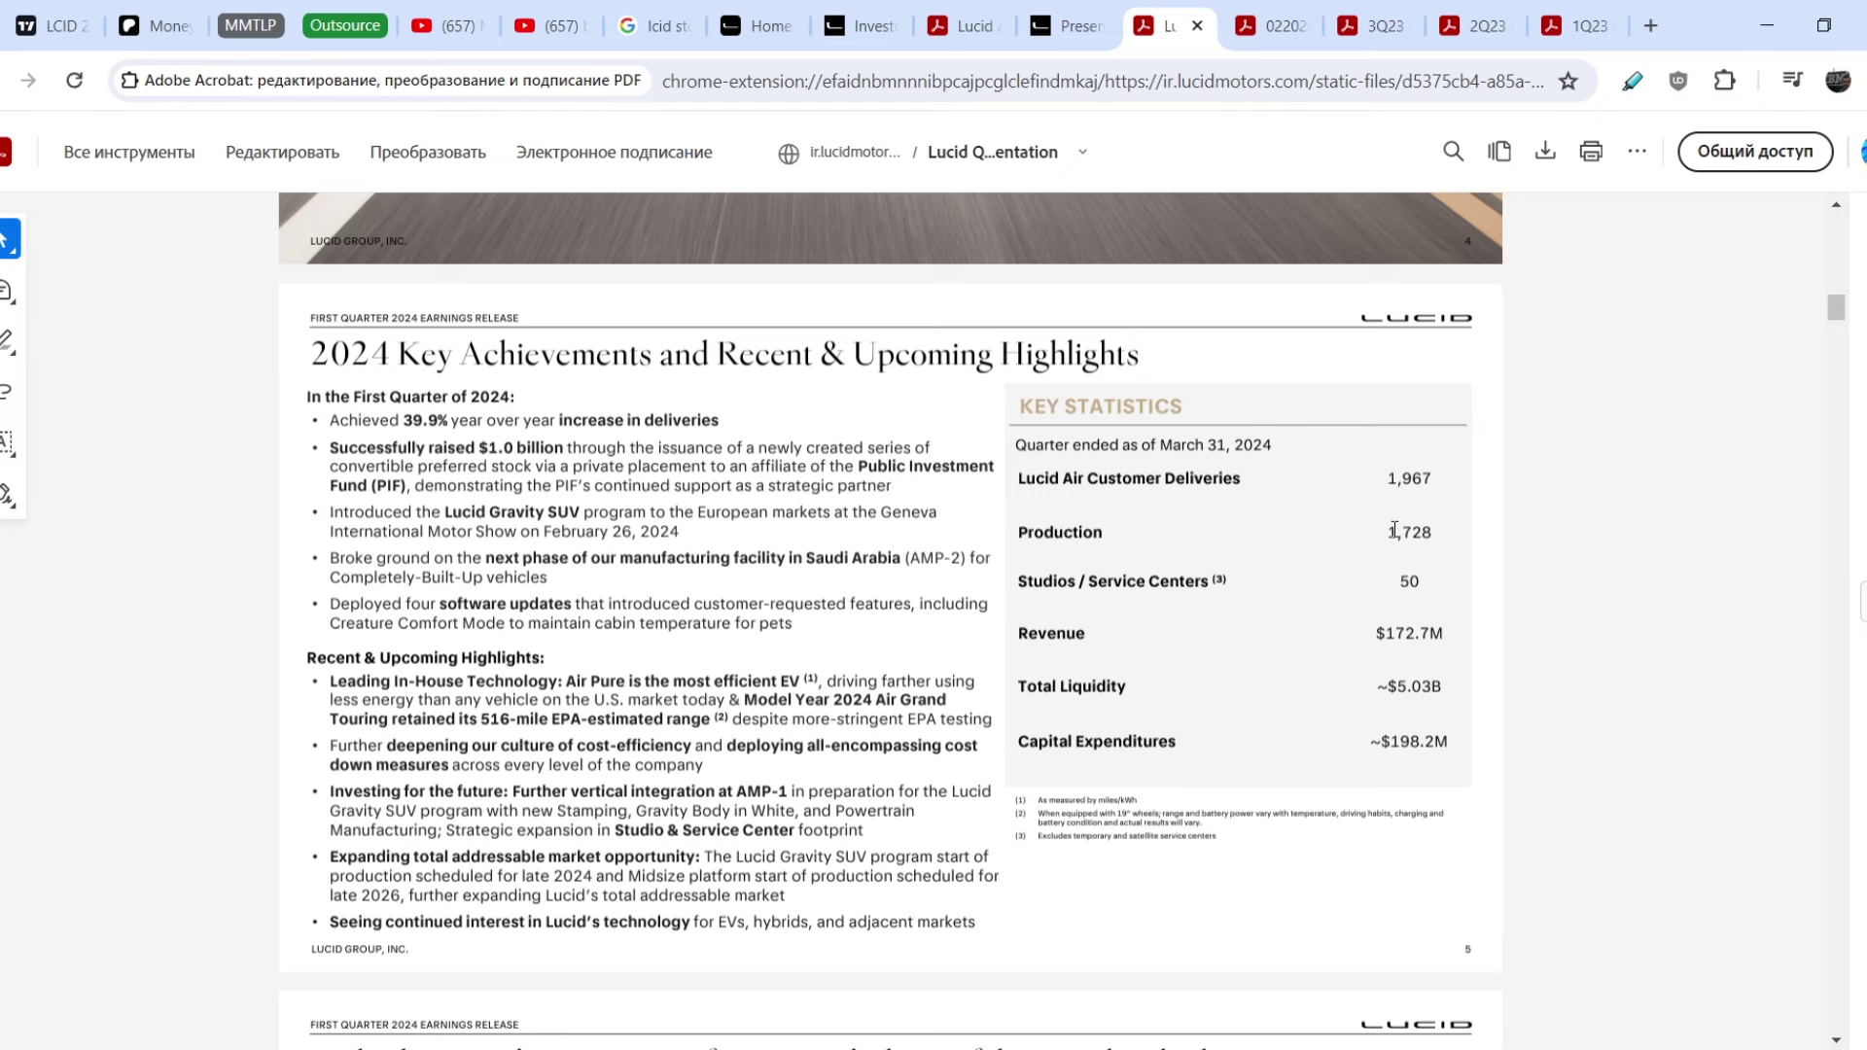
- Recheck Key Statistics from Q1 2023 through Q1 2024, then return to TradingView's Lucid financials
click(1583, 27)
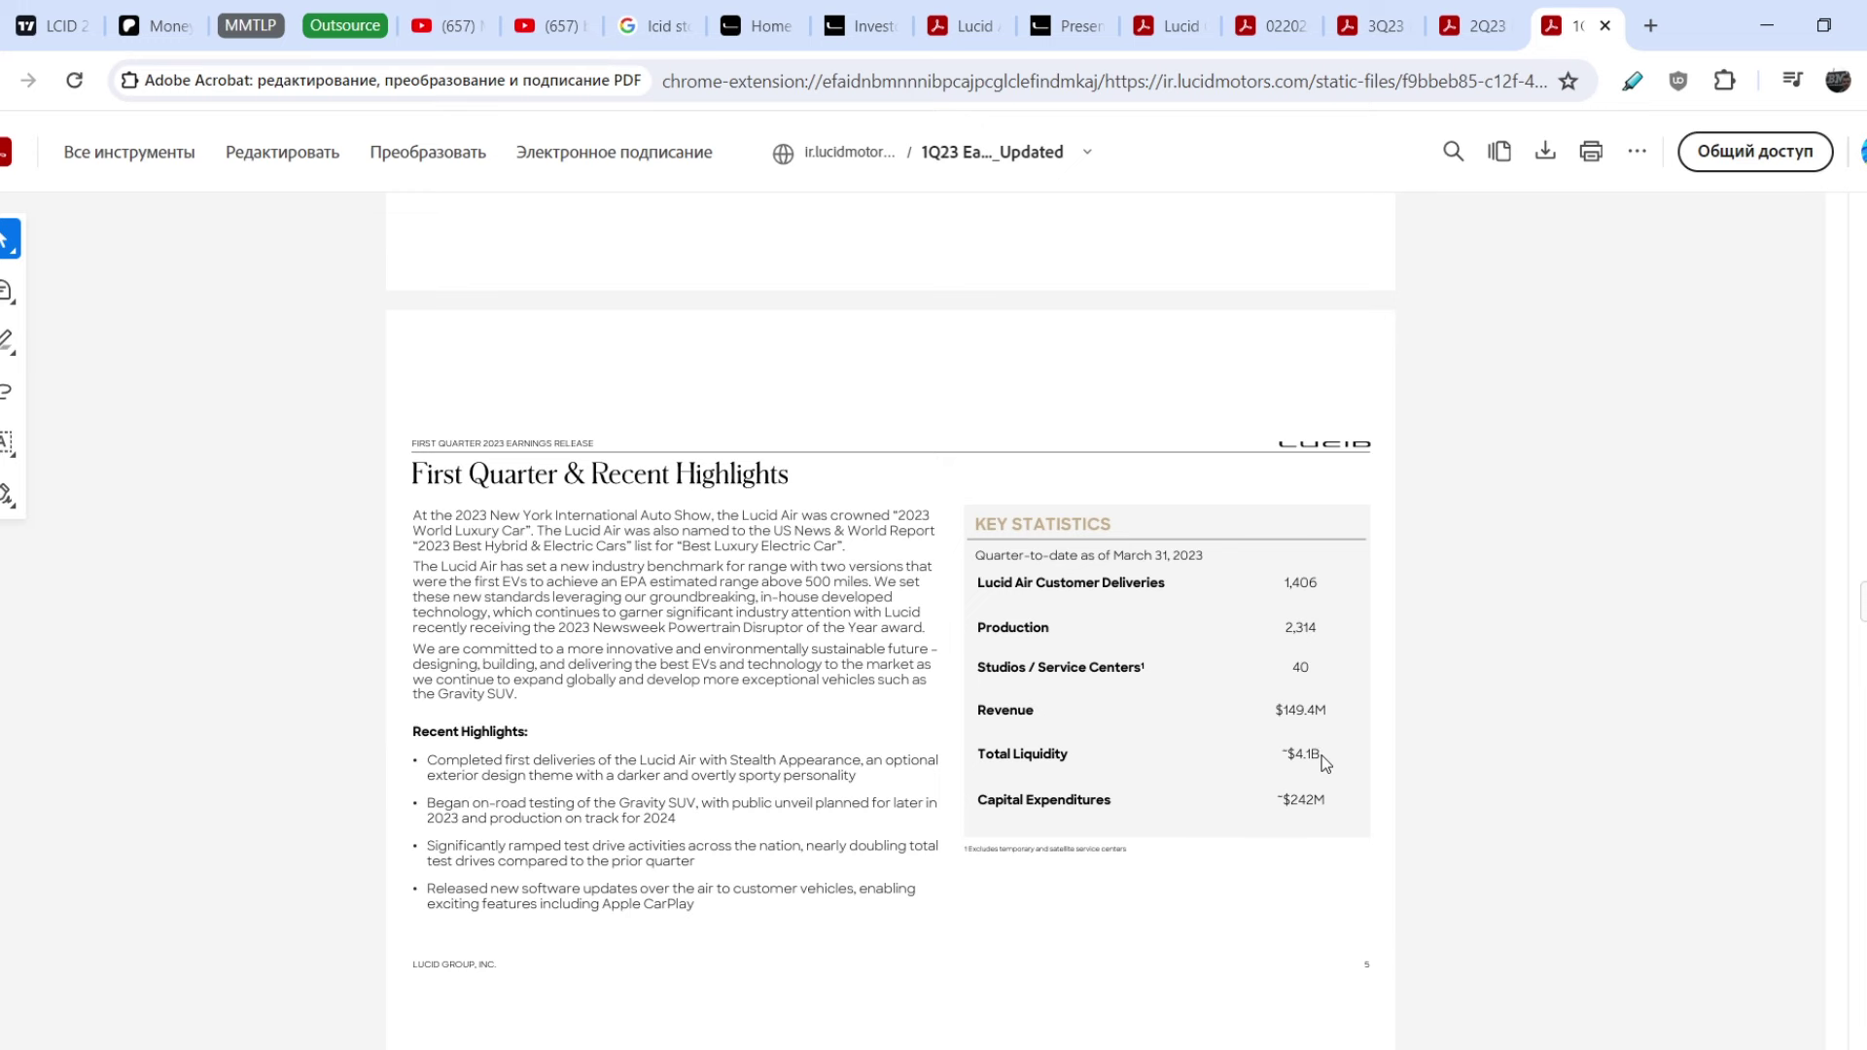
click(1472, 29)
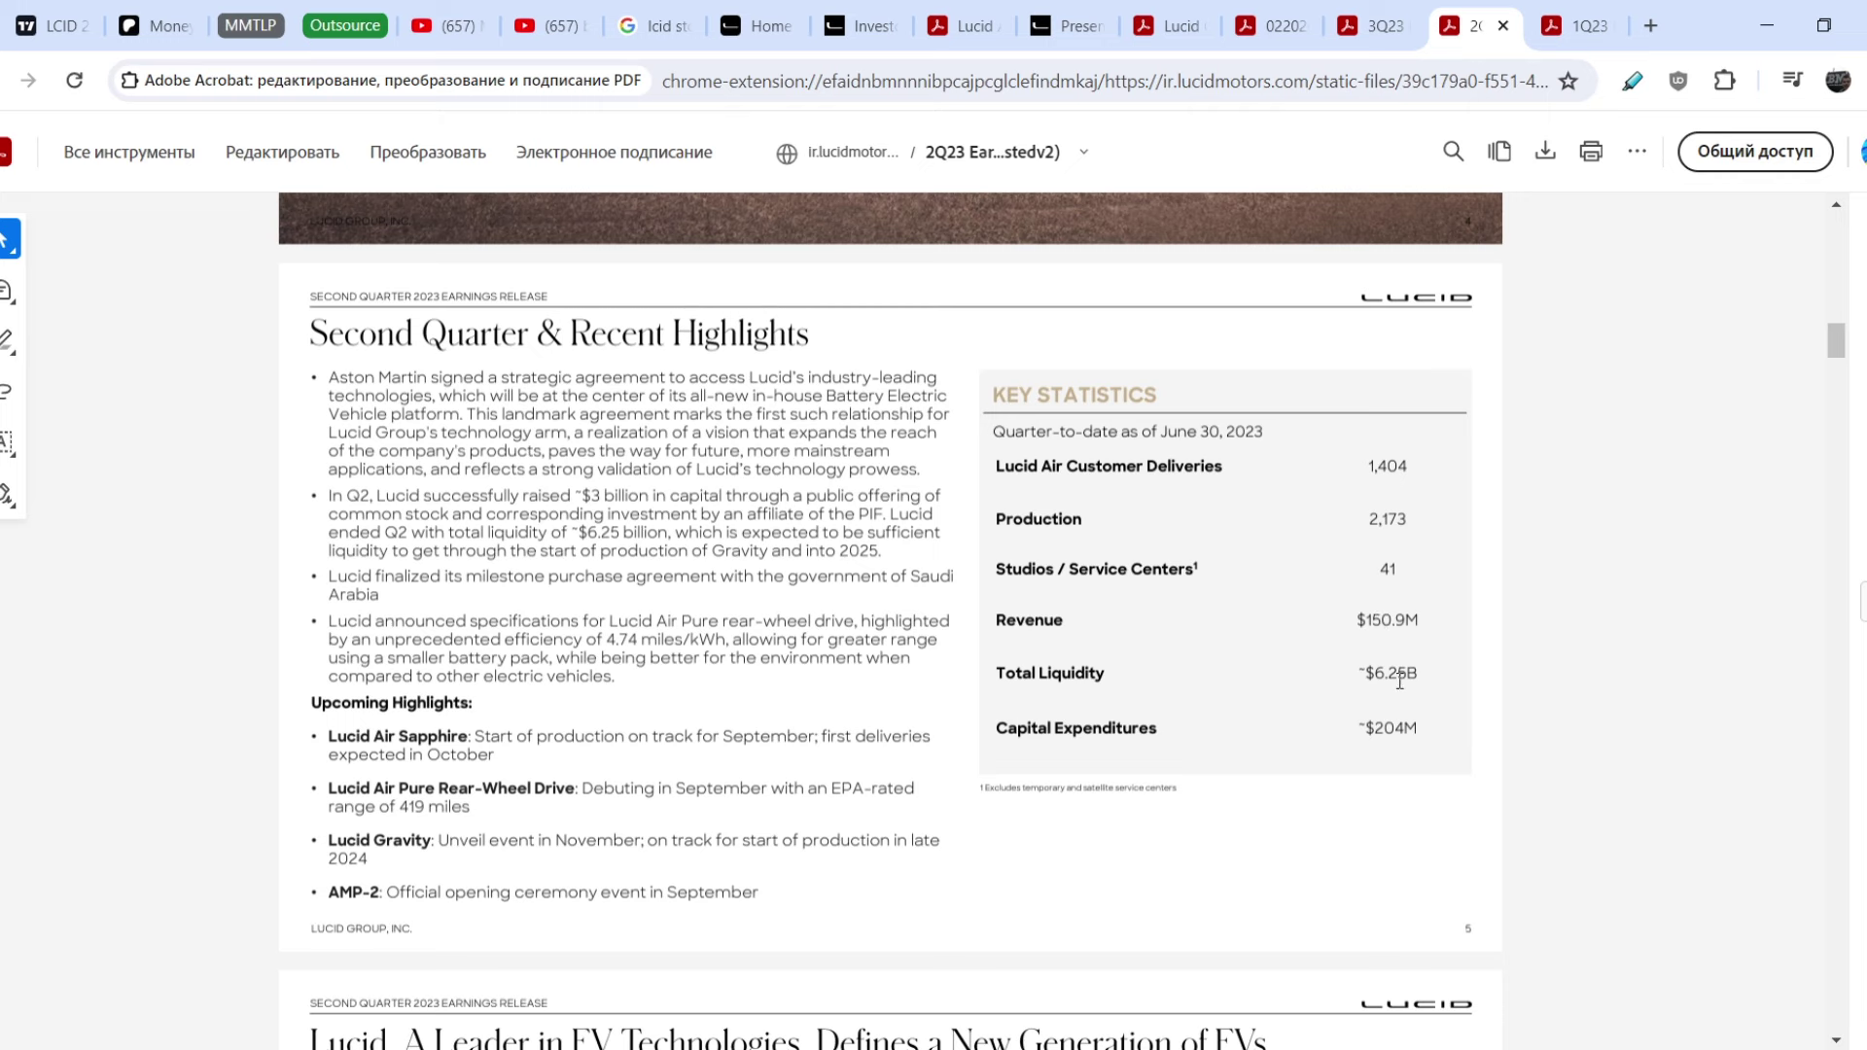
click(1374, 30)
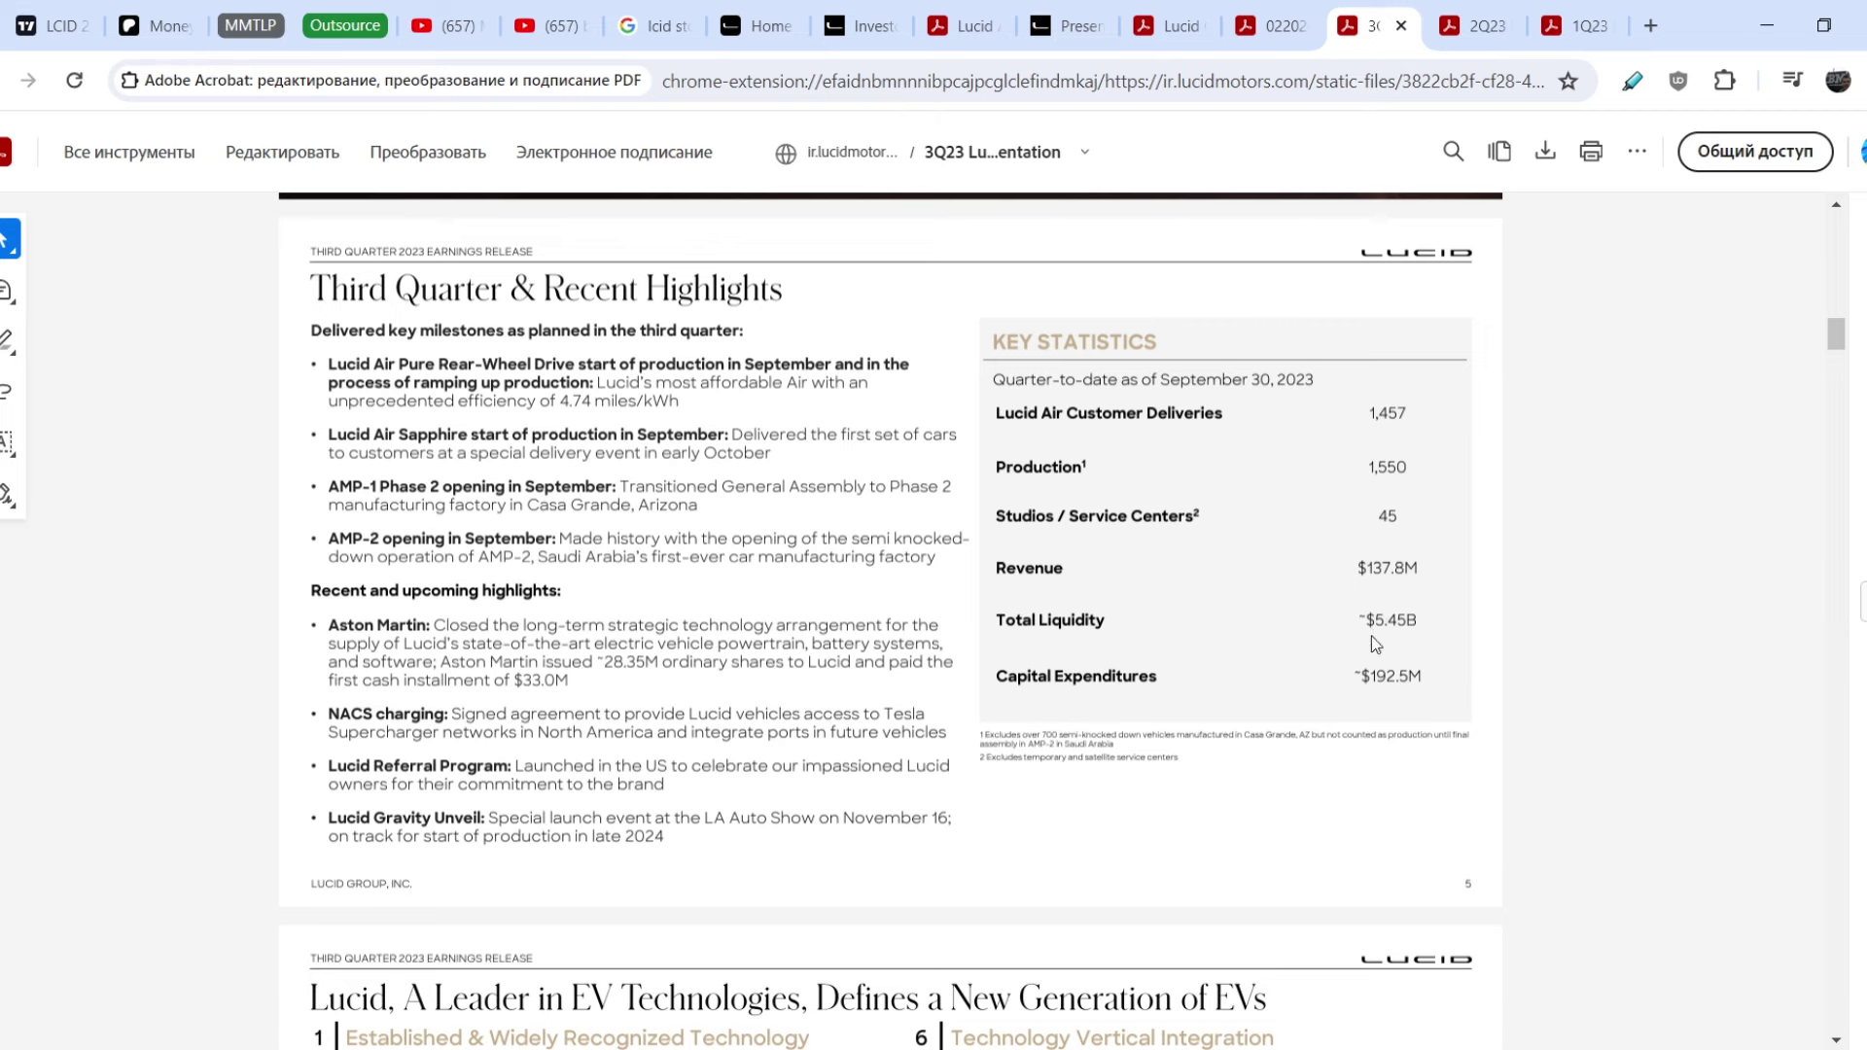
click(1245, 21)
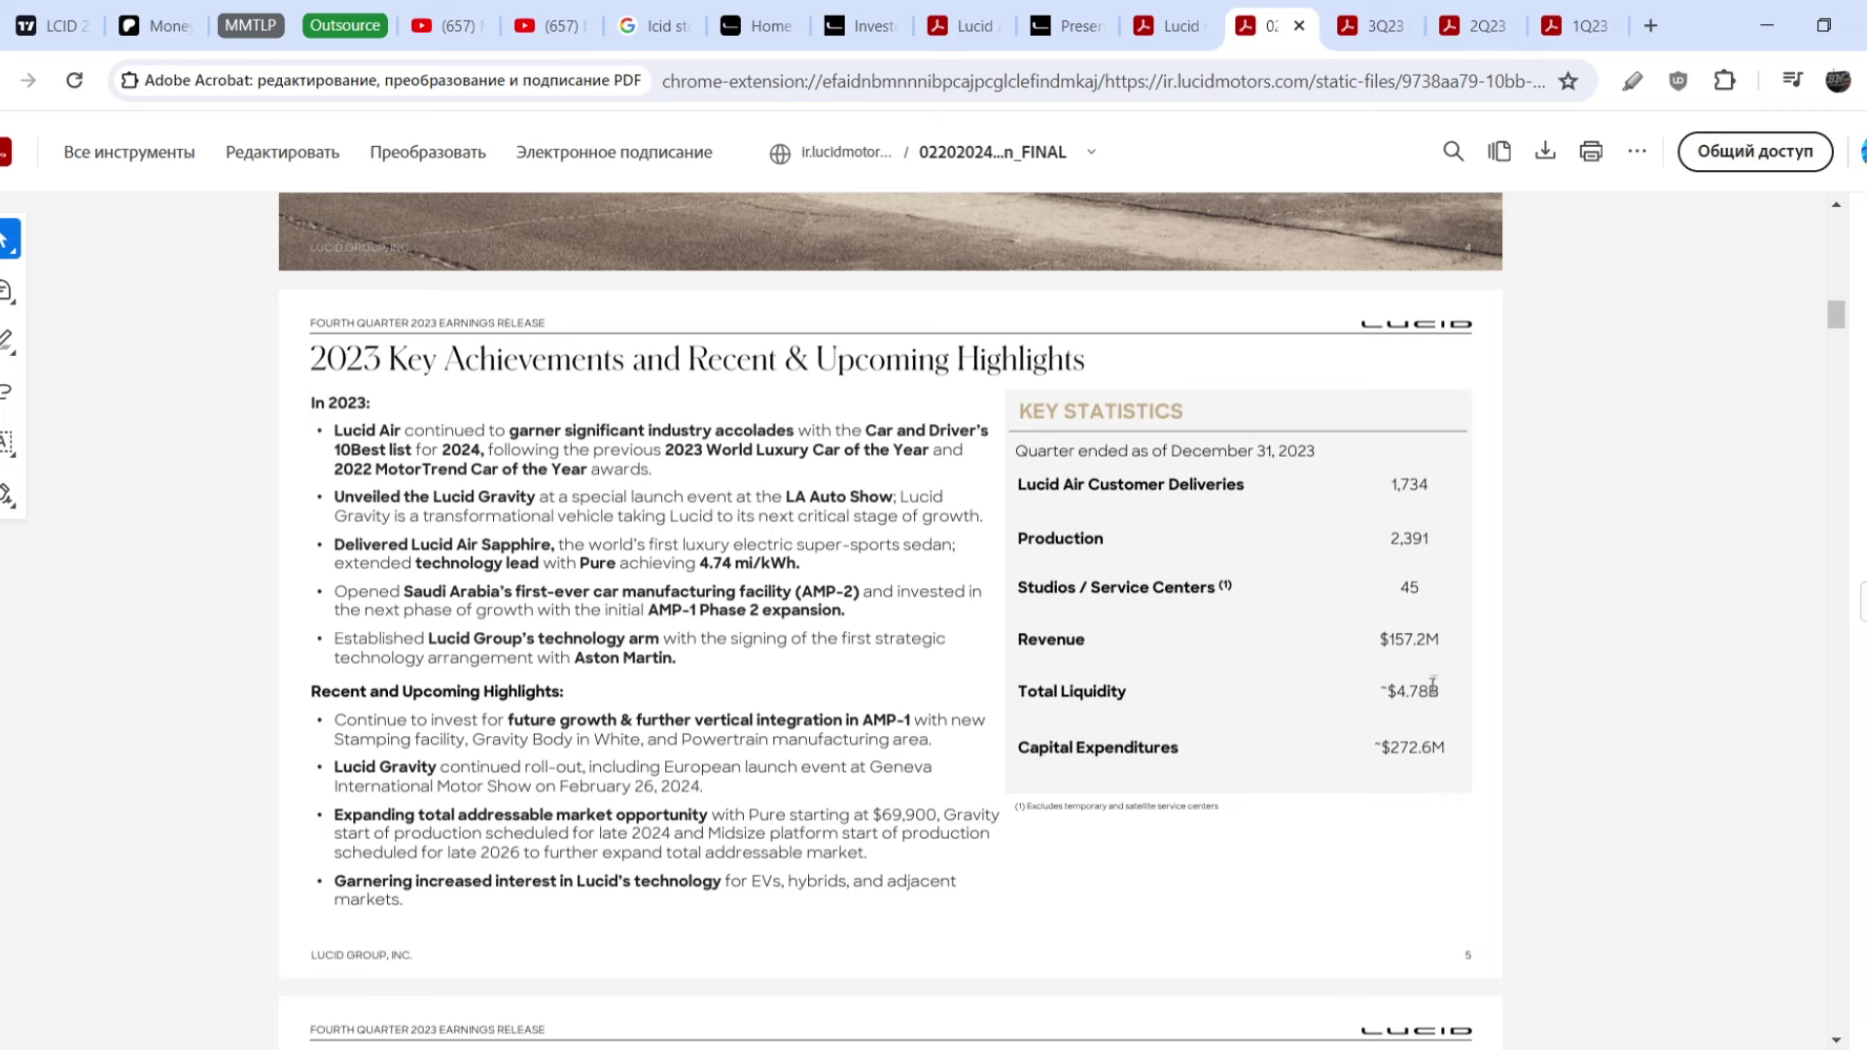
click(1171, 29)
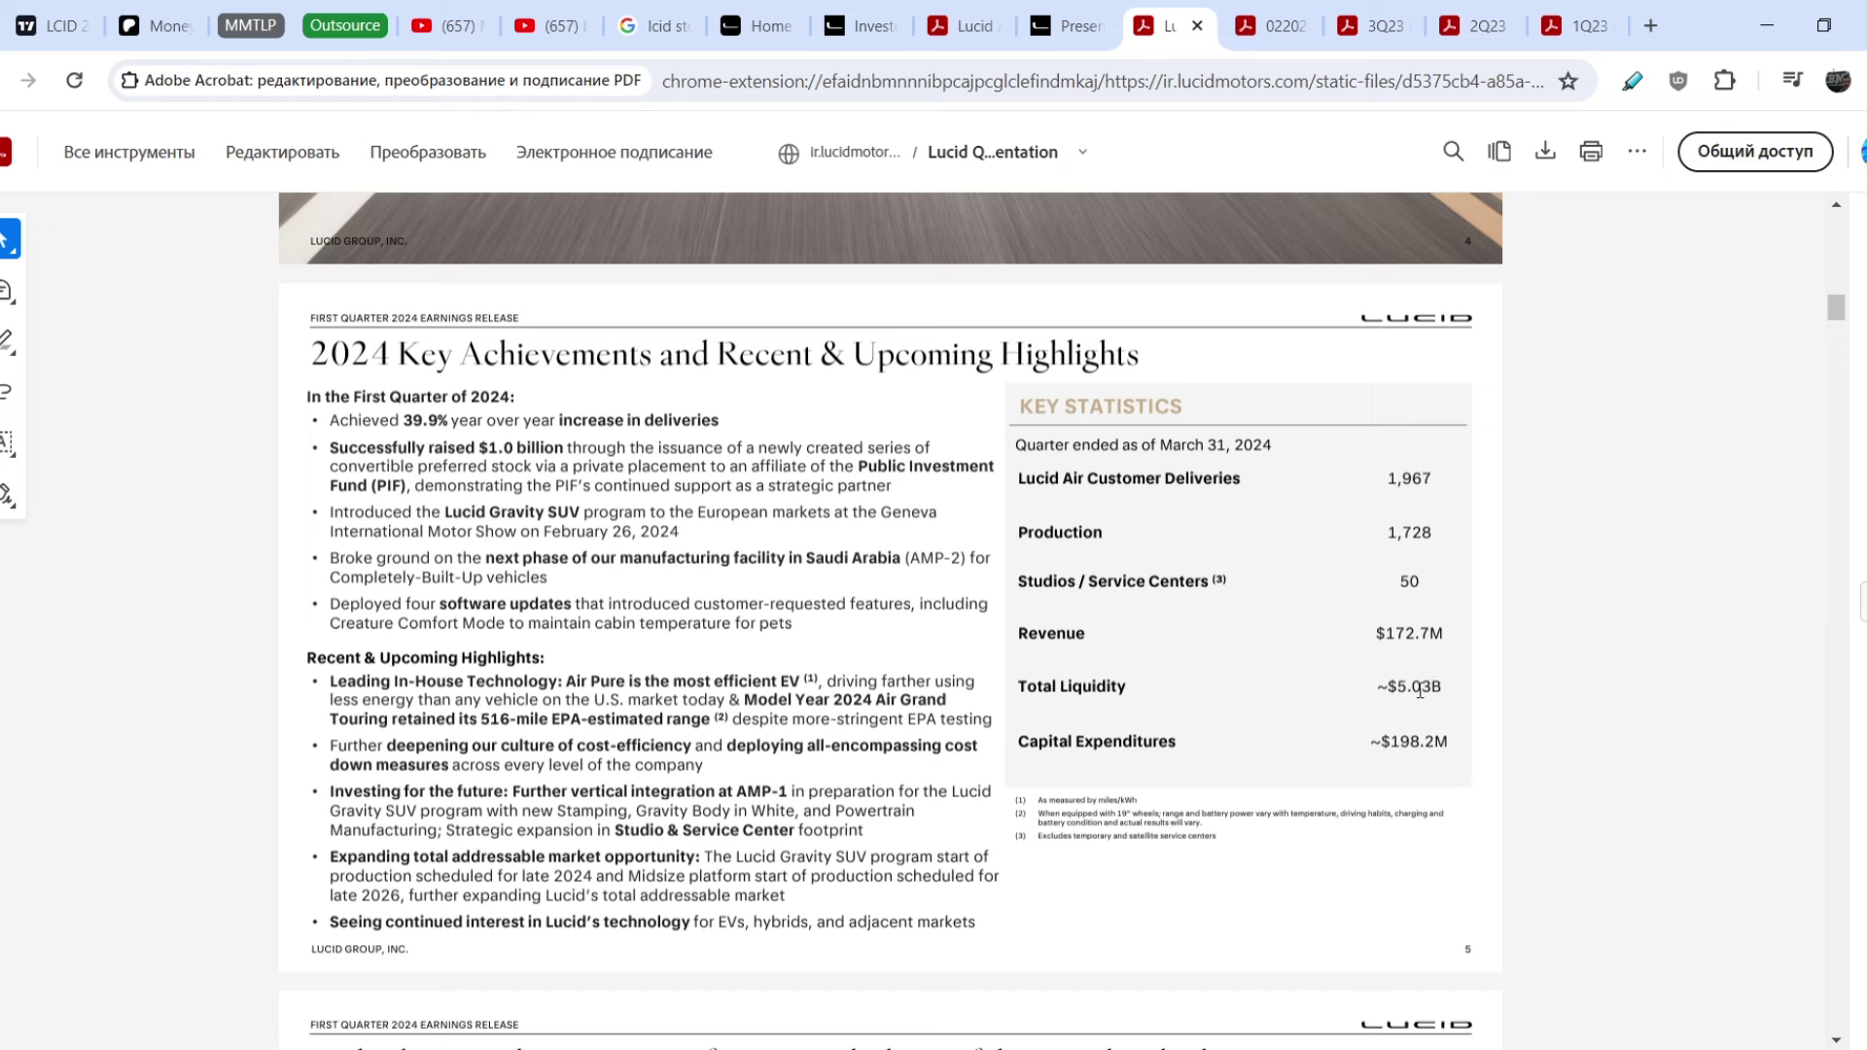
click(45, 30)
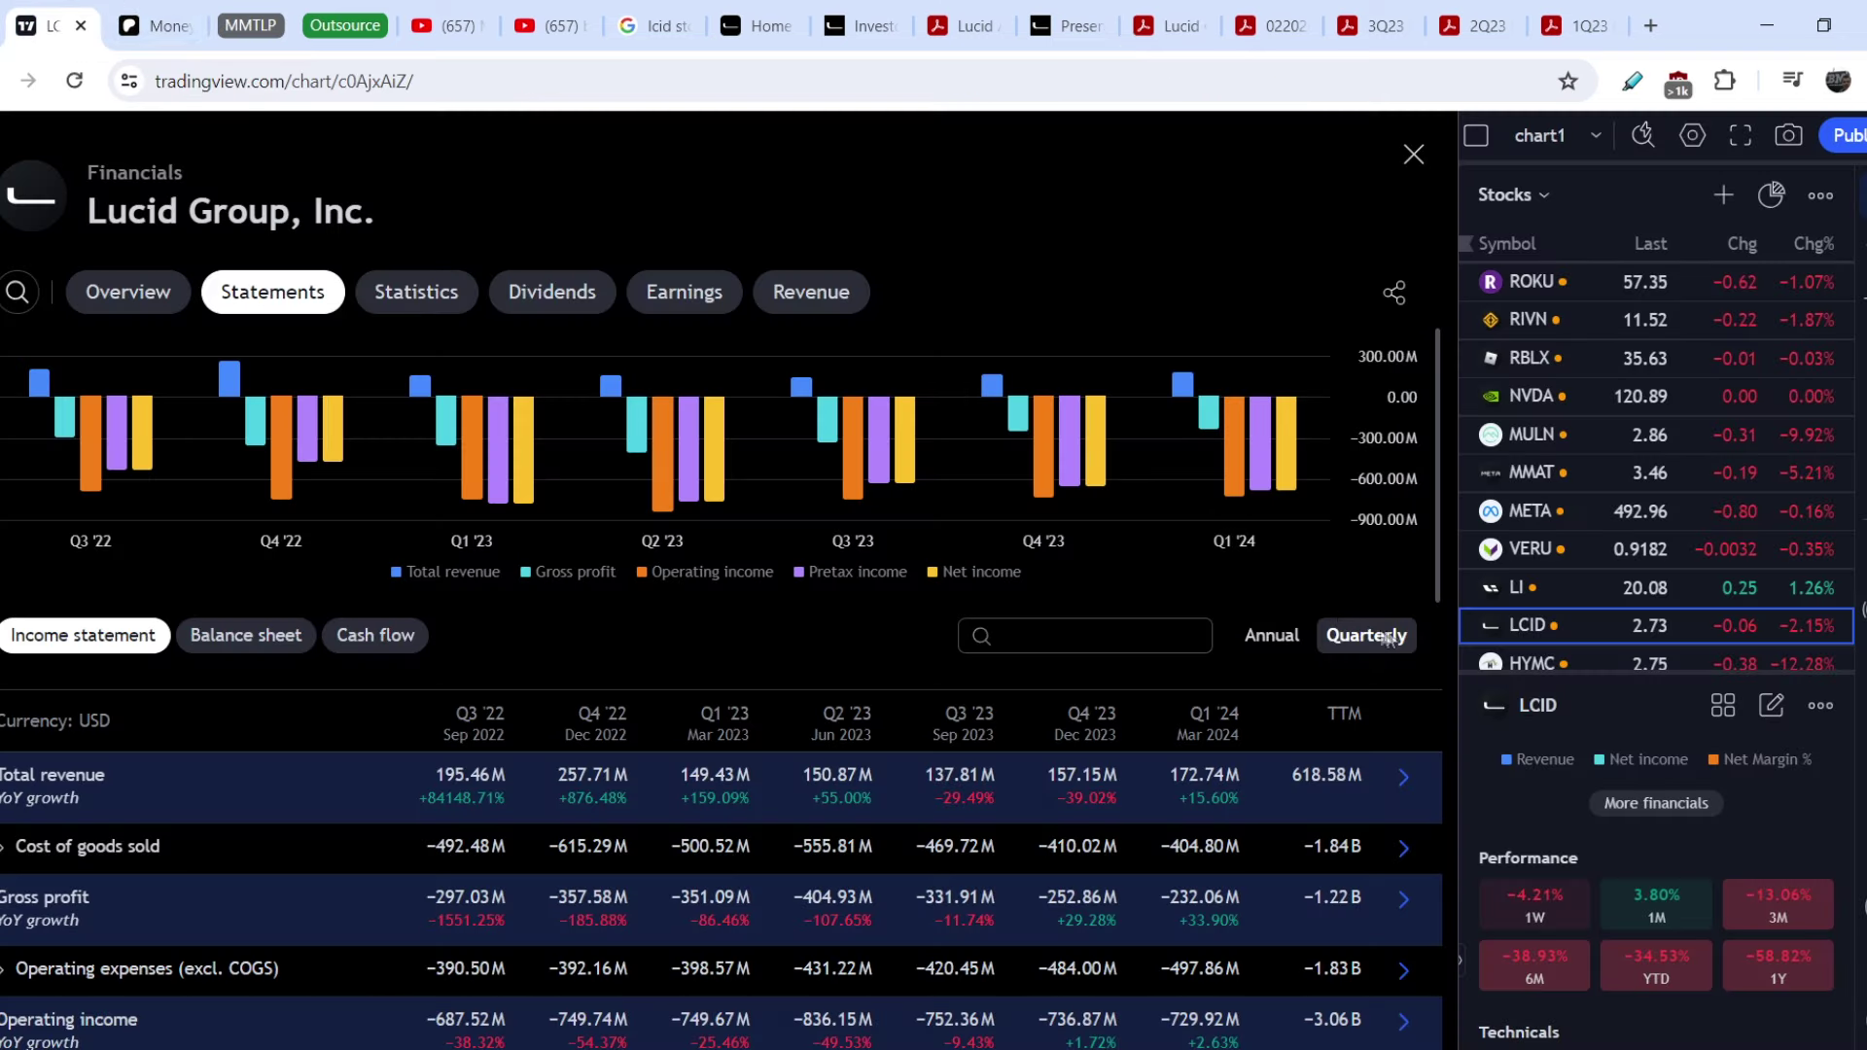
- Scroll the symbol panel to Key stats and close the Financials dialog to reveal the LCID chart
scroll(1779, 801, up, 10)
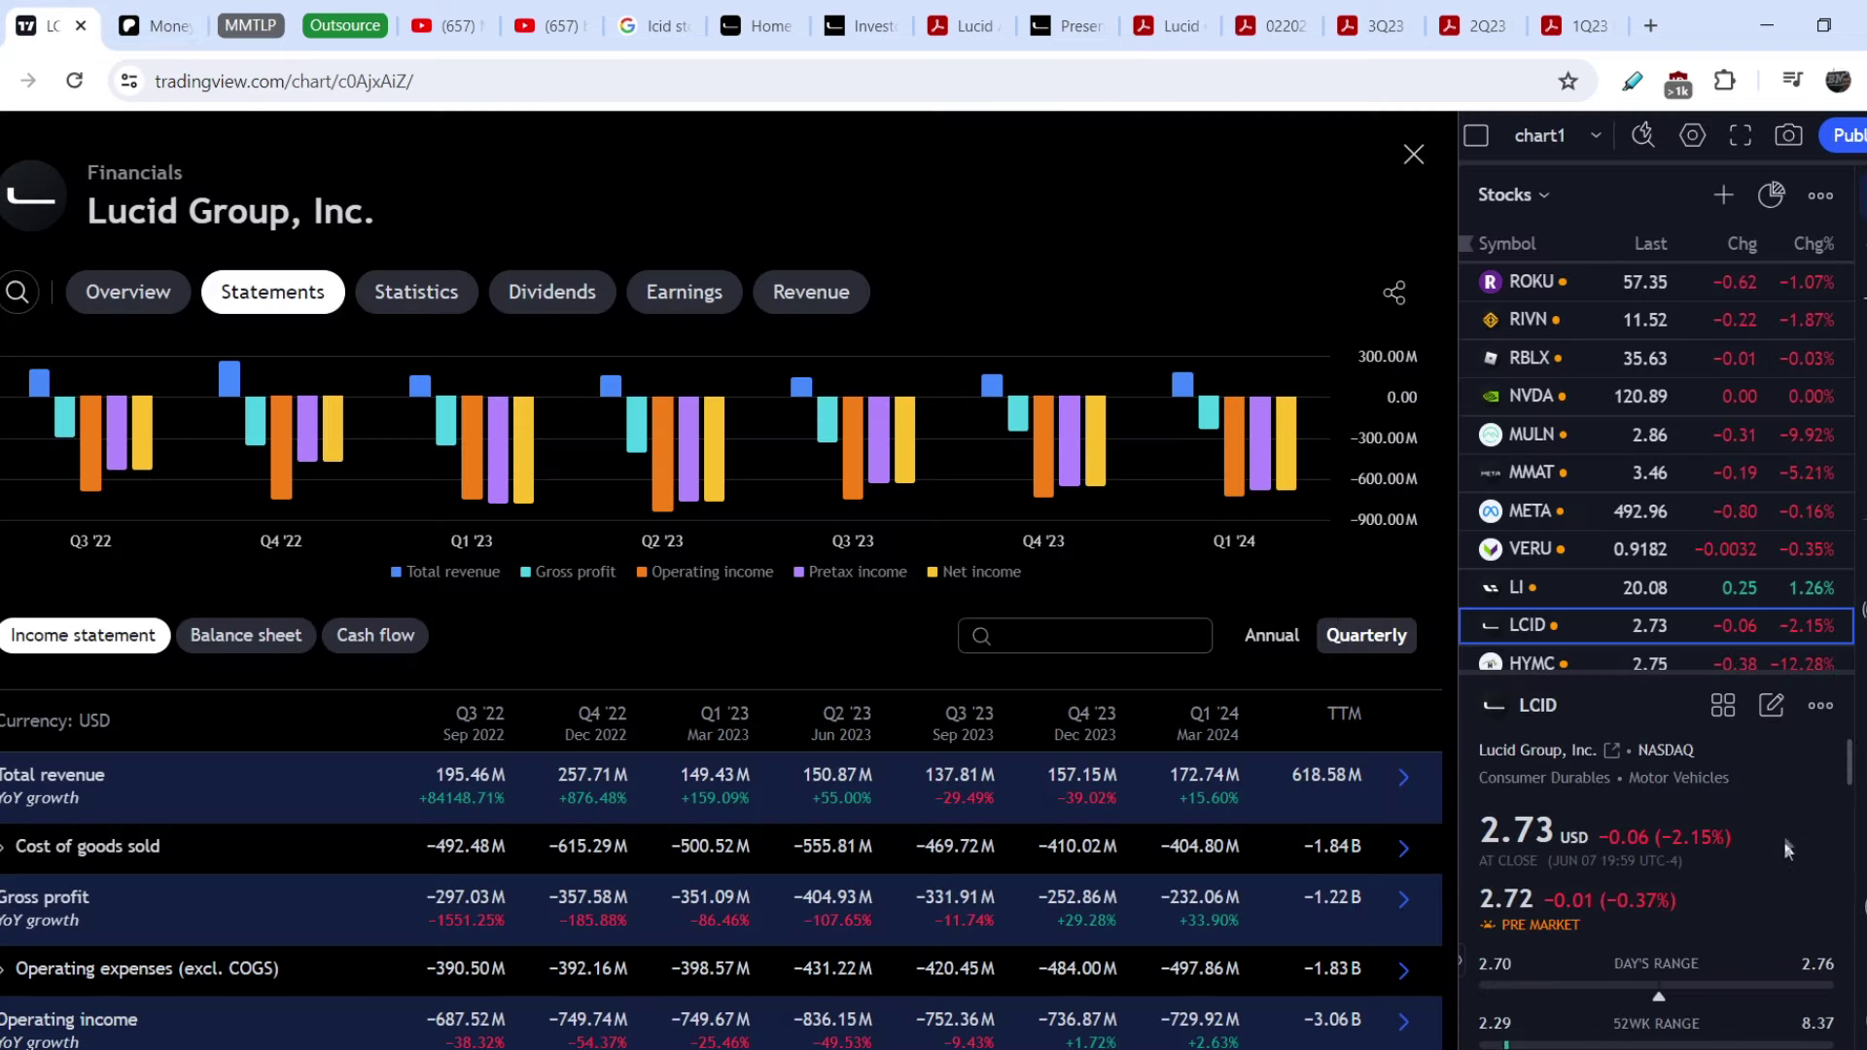
scroll(1783, 844, down, 3)
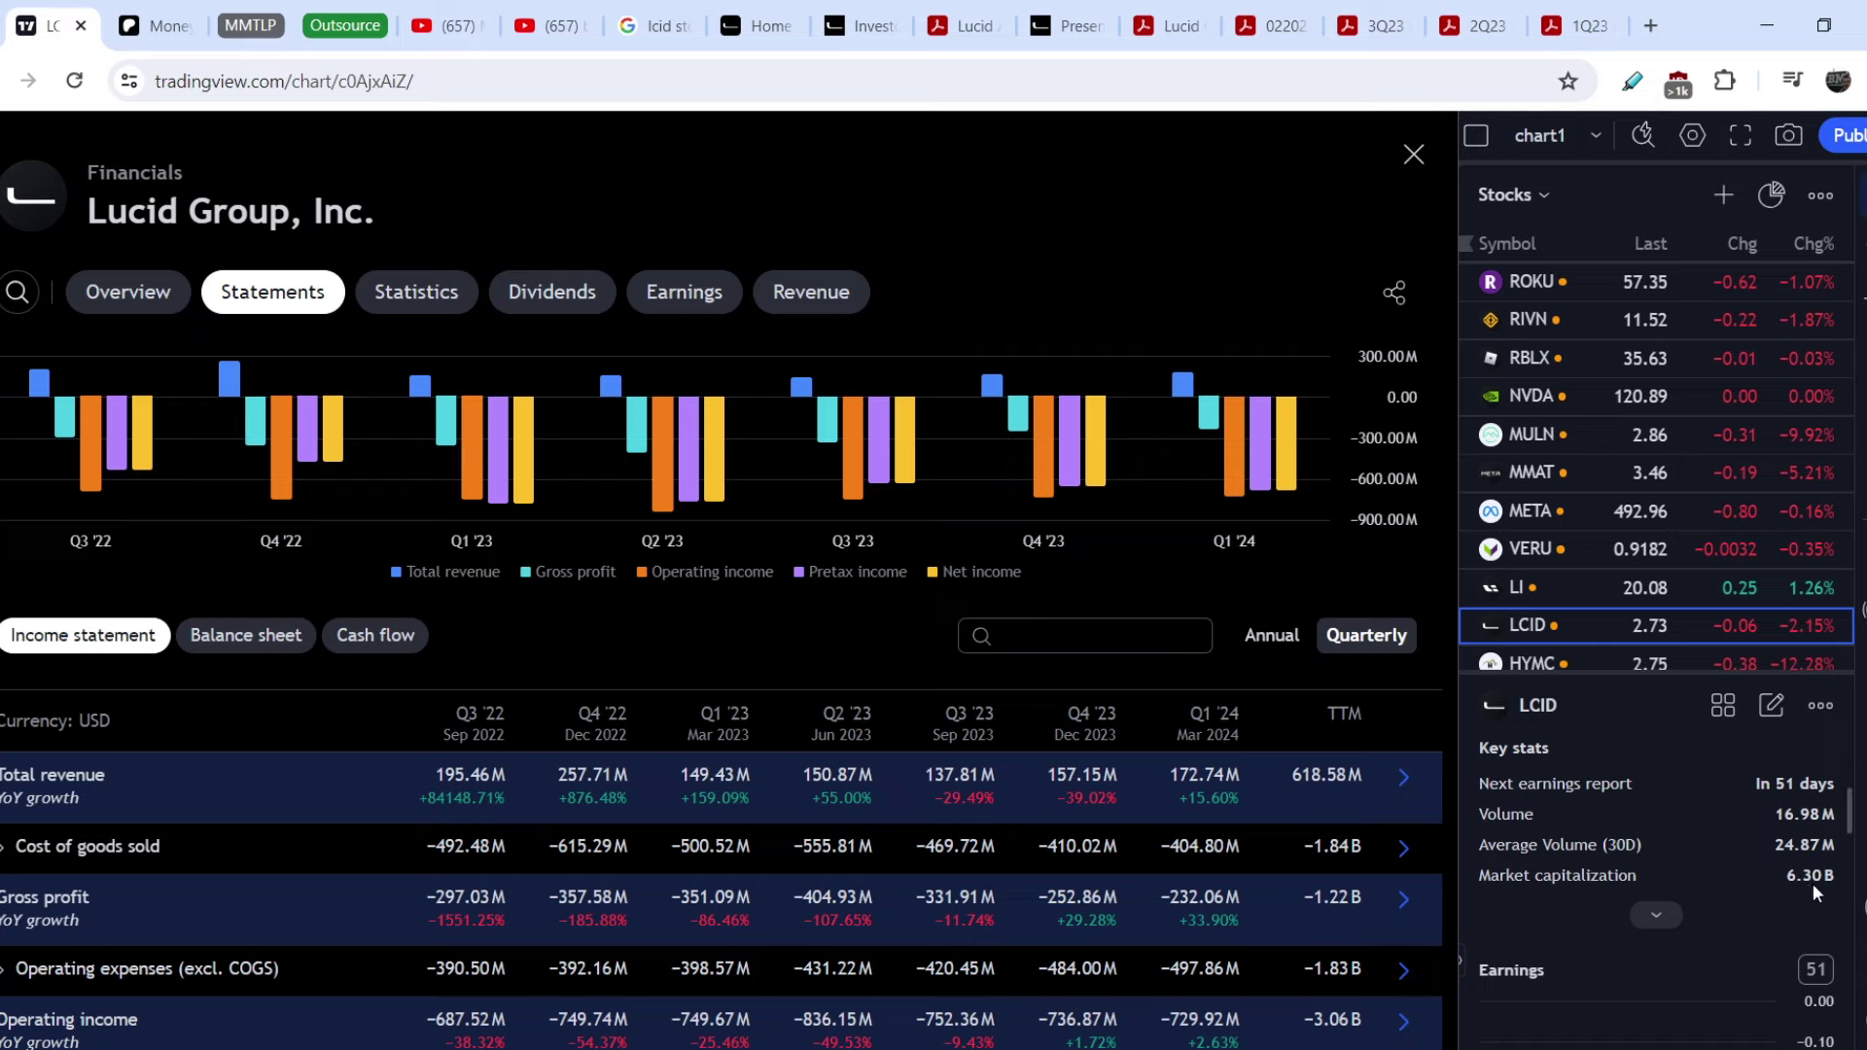
click(1417, 154)
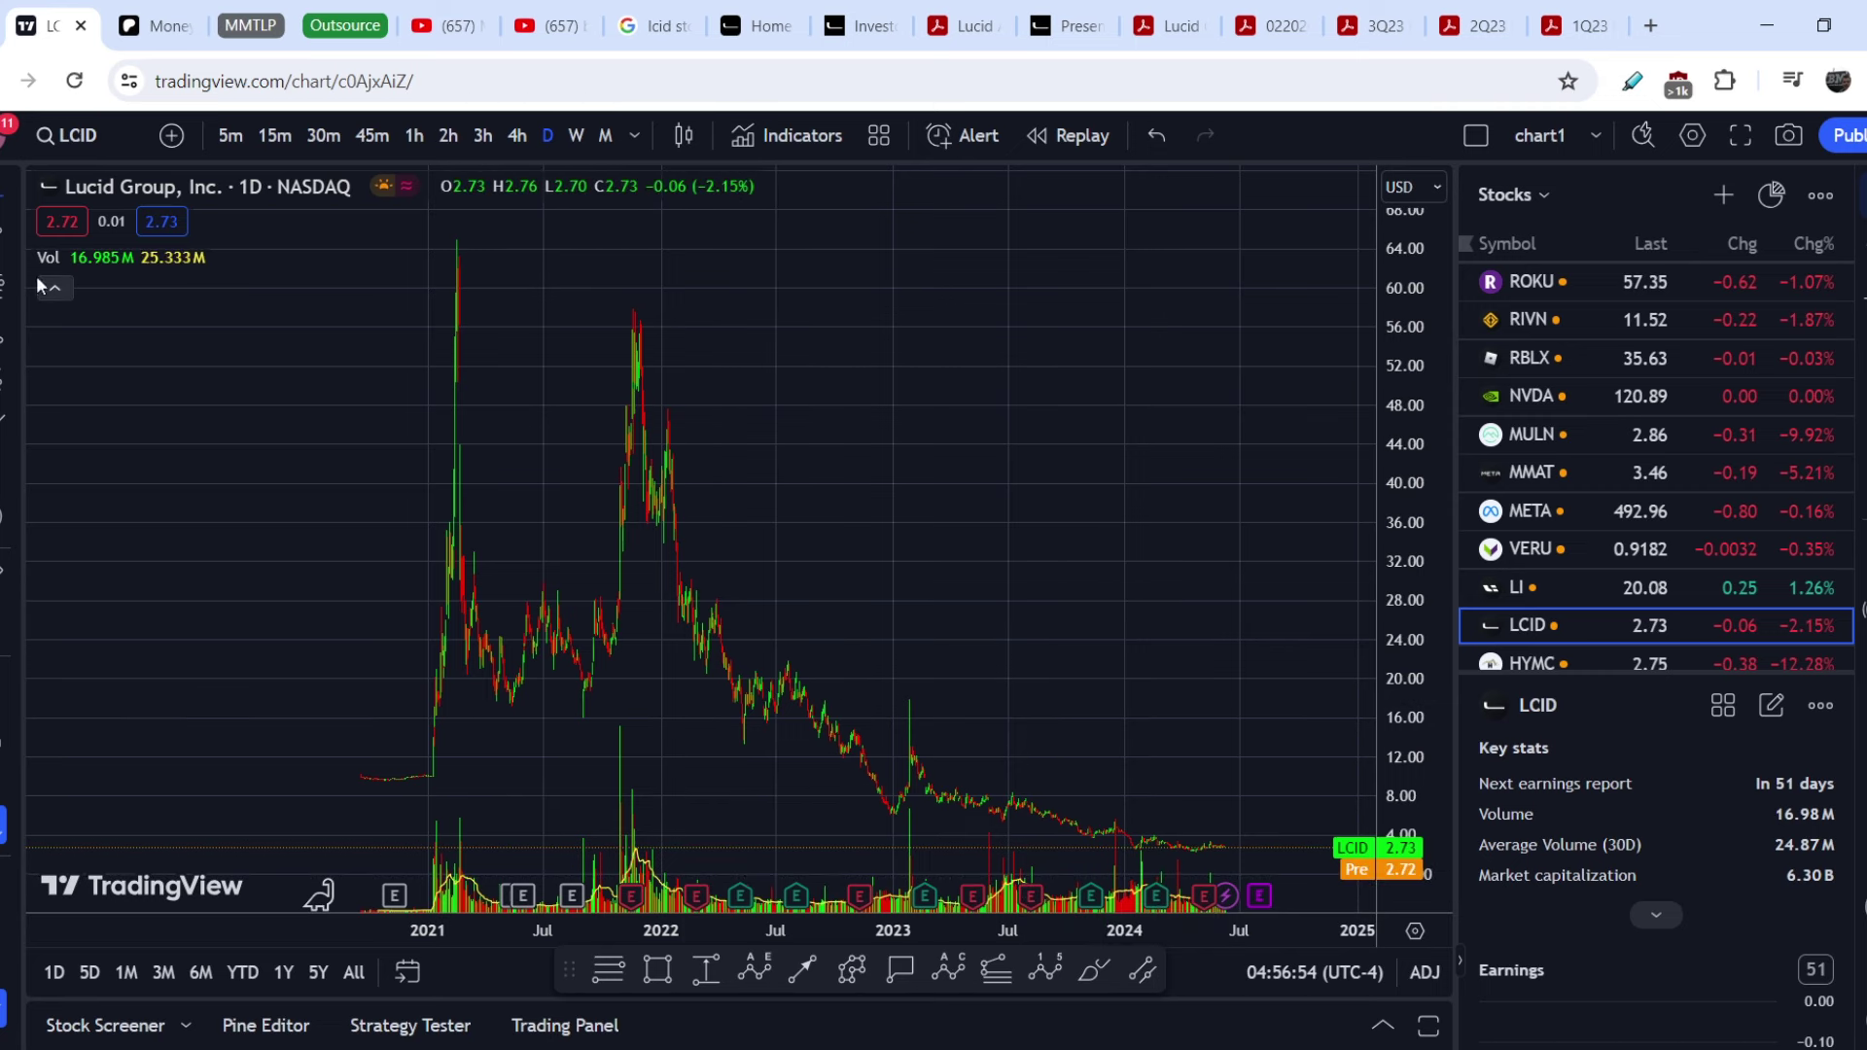
click(630, 305)
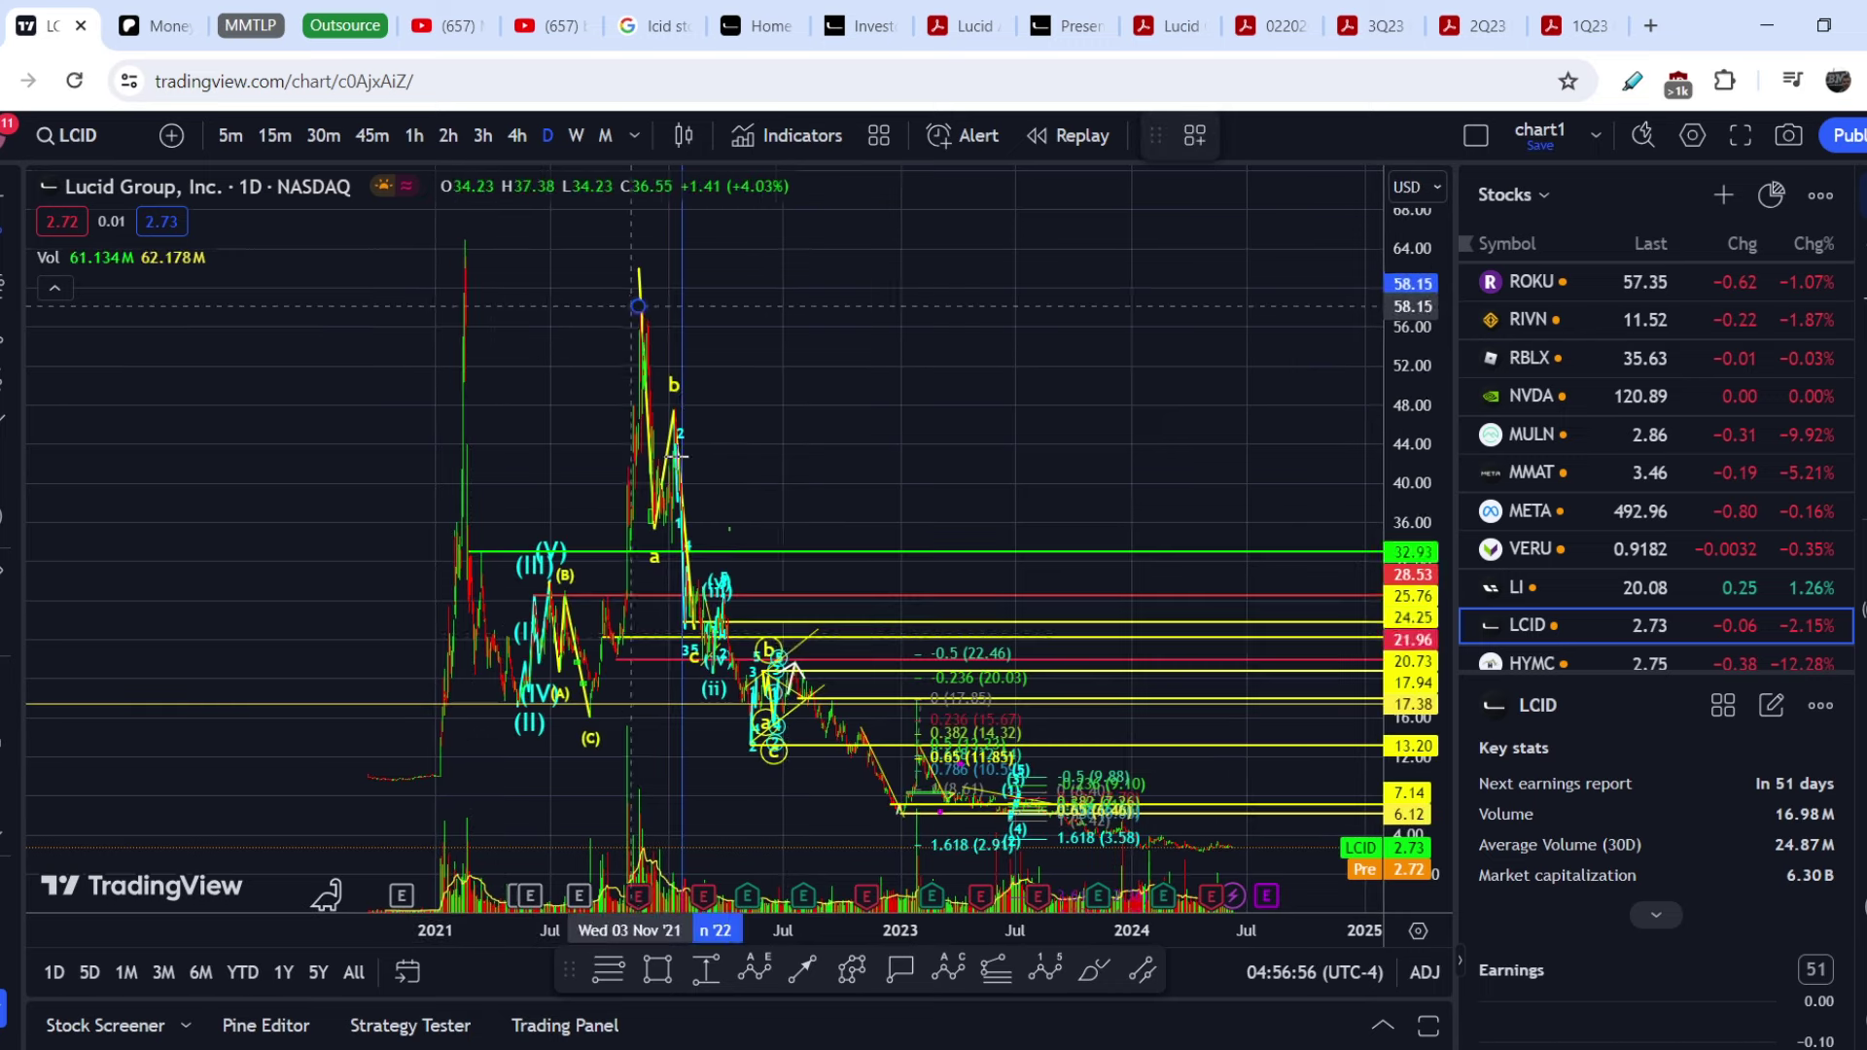
- Draw a descending trend line from the December 2023 high toward August 2024, zooming into 2023–2024
click(839, 747)
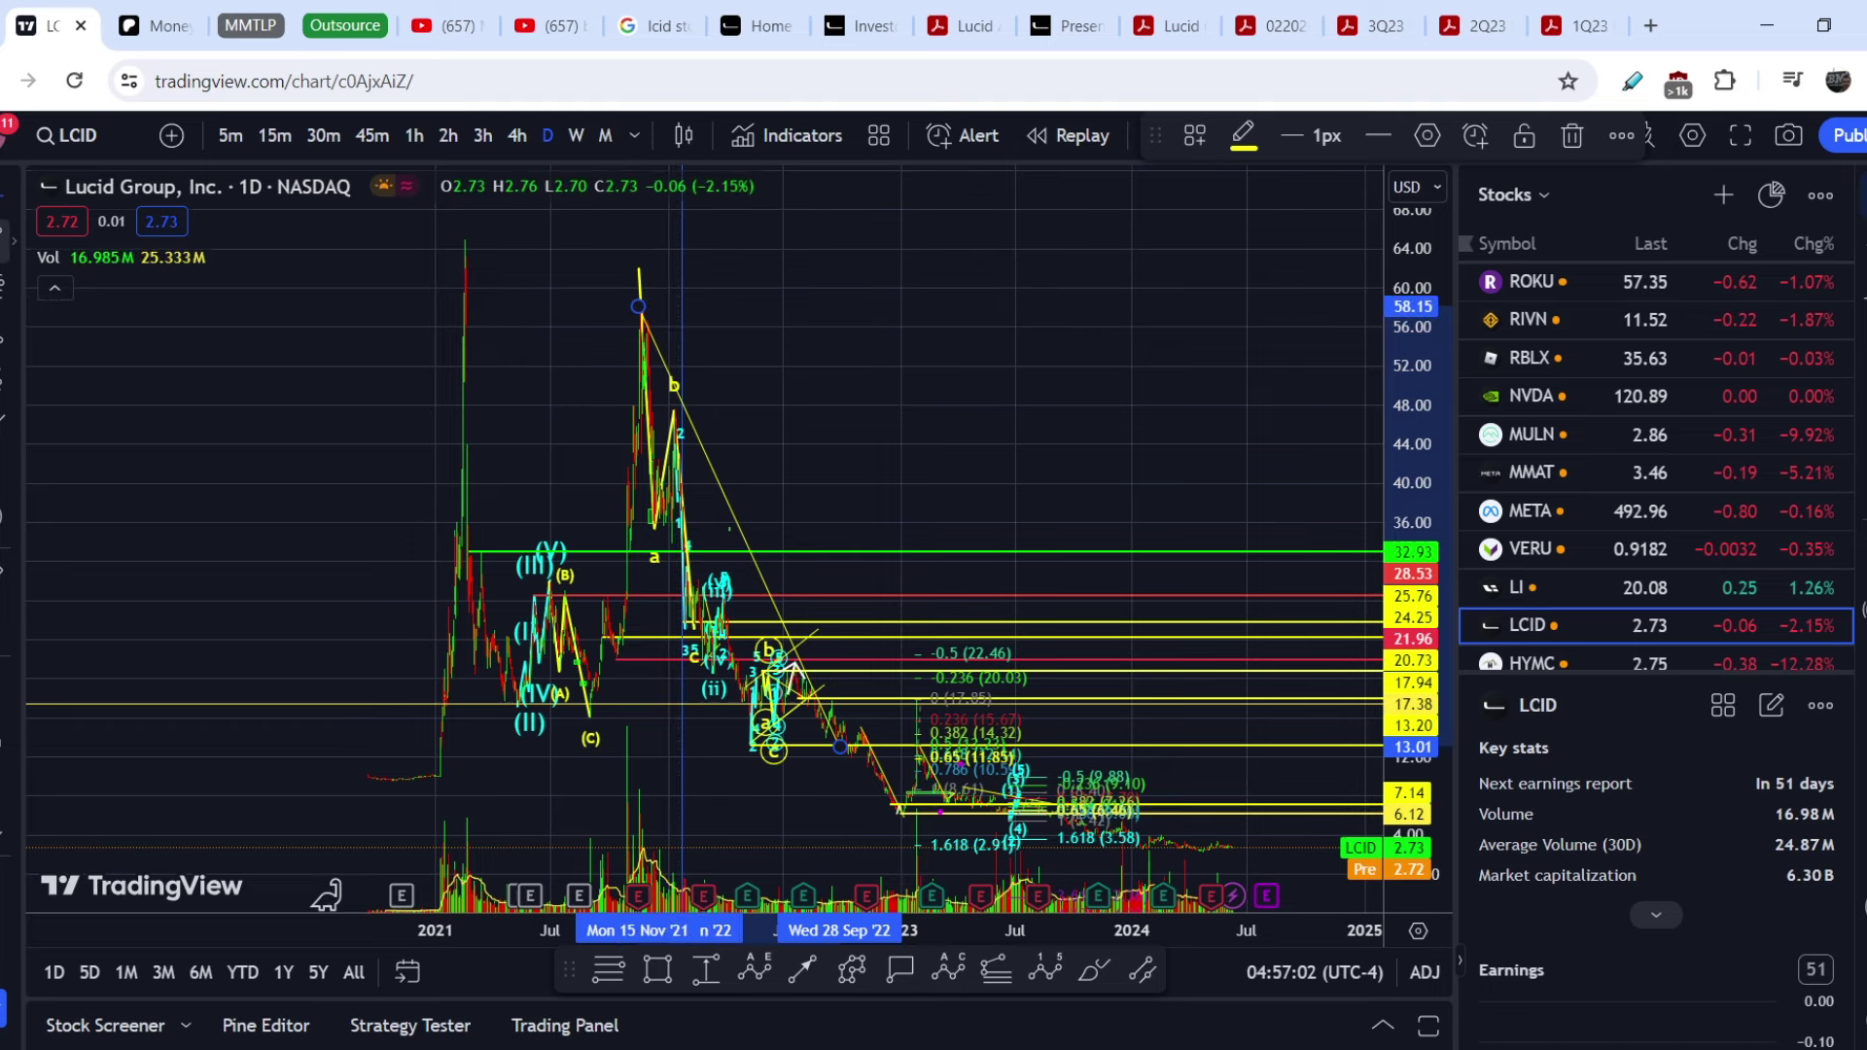
click(756, 653)
drag(758, 654, 1099, 817)
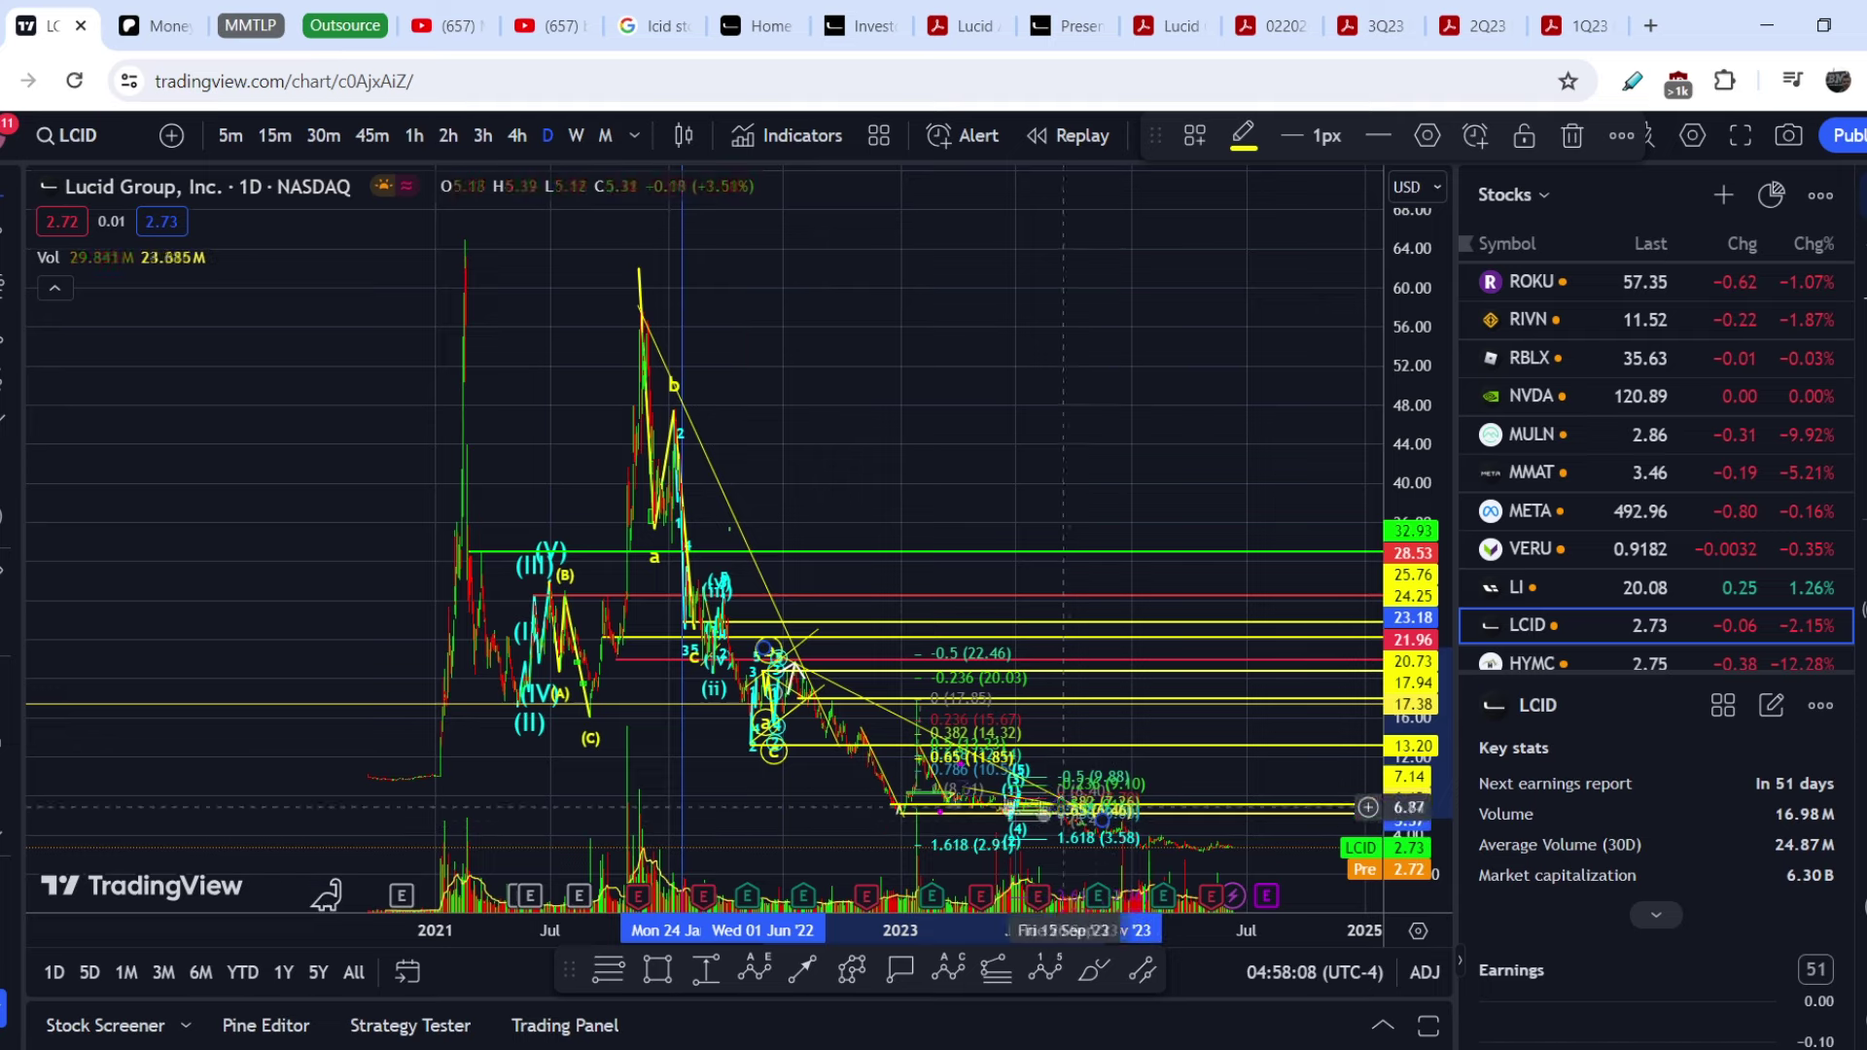
click(851, 690)
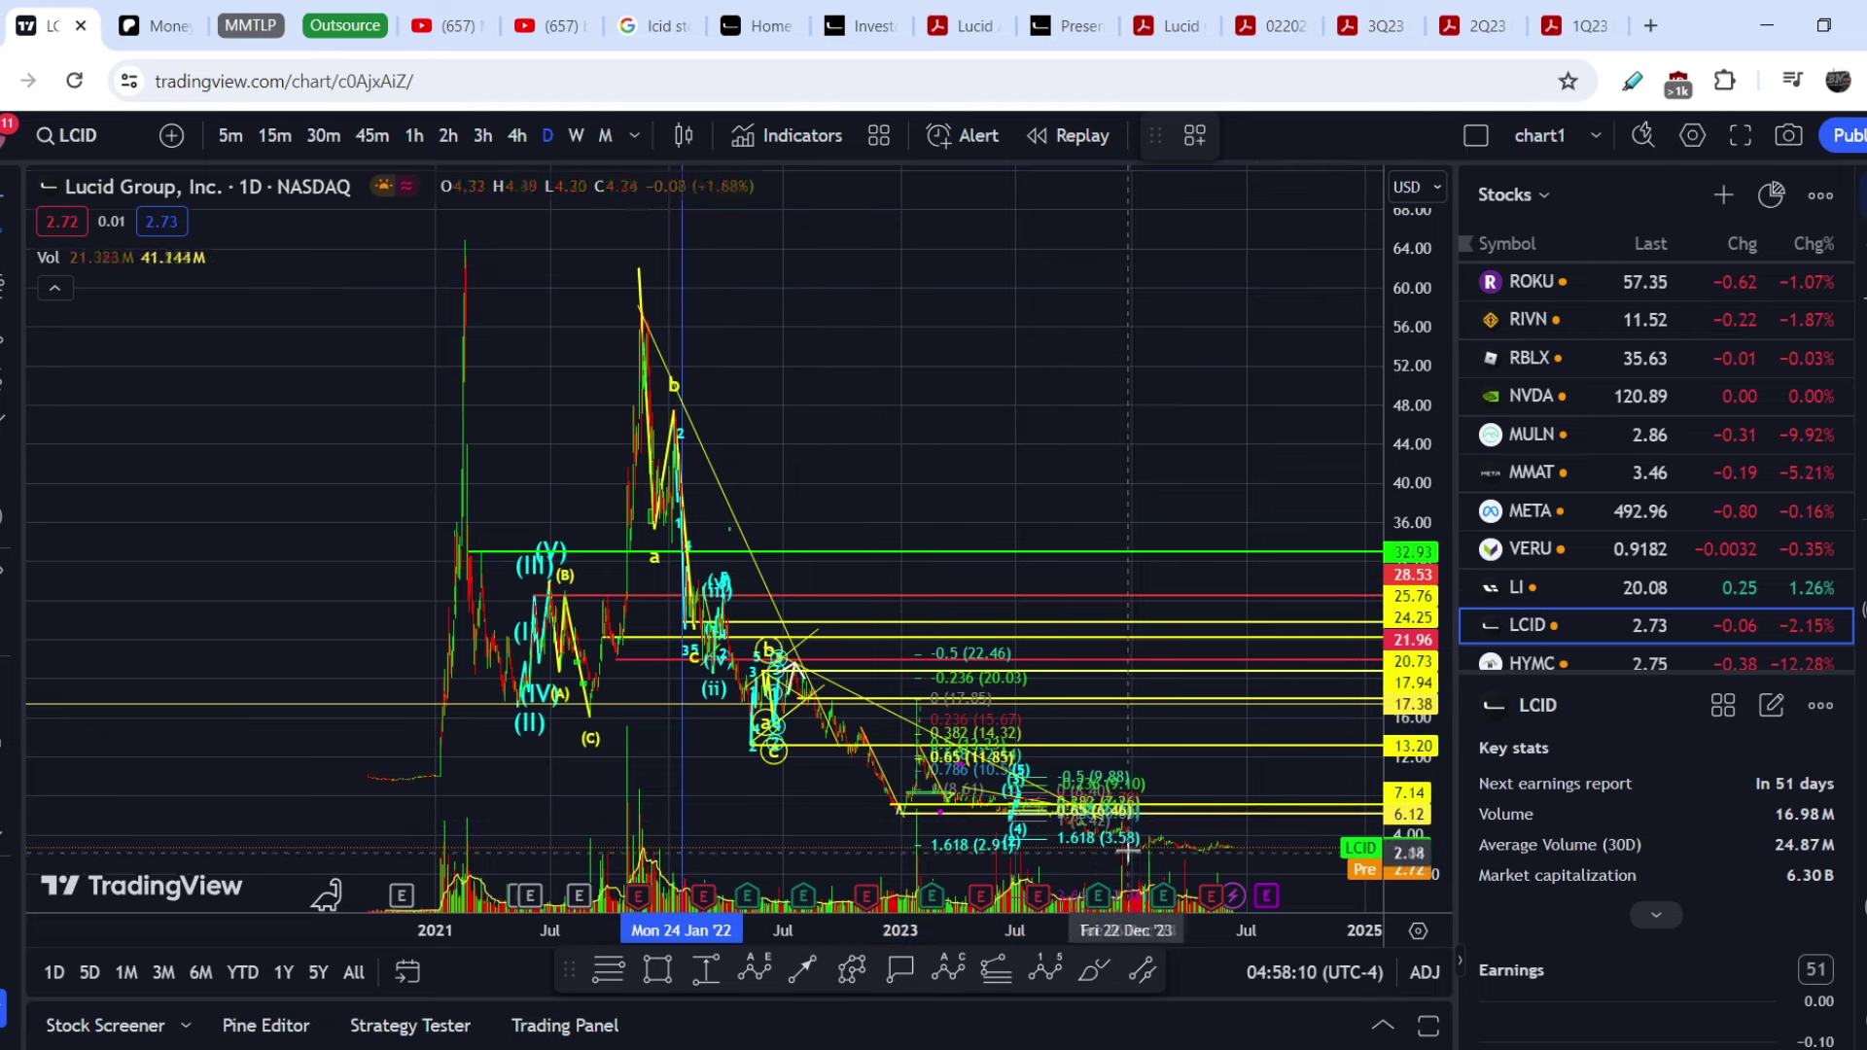
click(1269, 841)
scroll(1225, 686, up, 5)
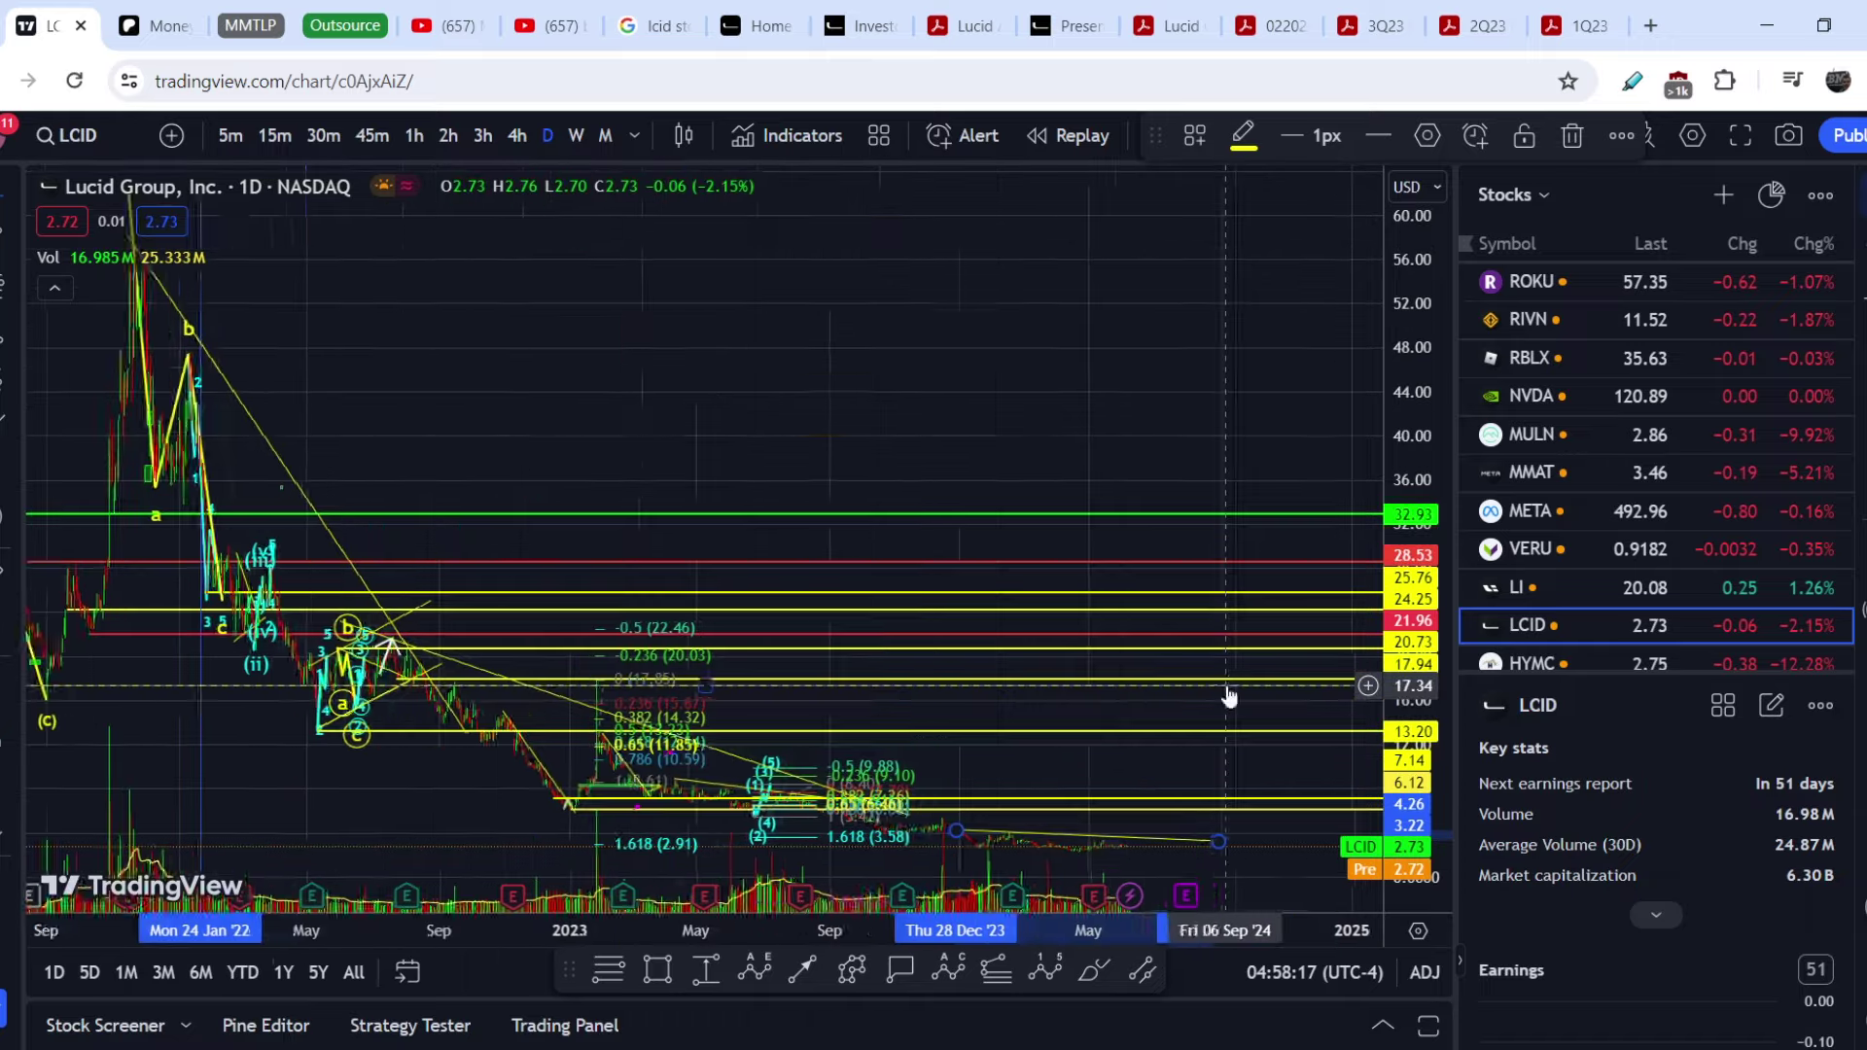
scroll(1110, 639, up, 2)
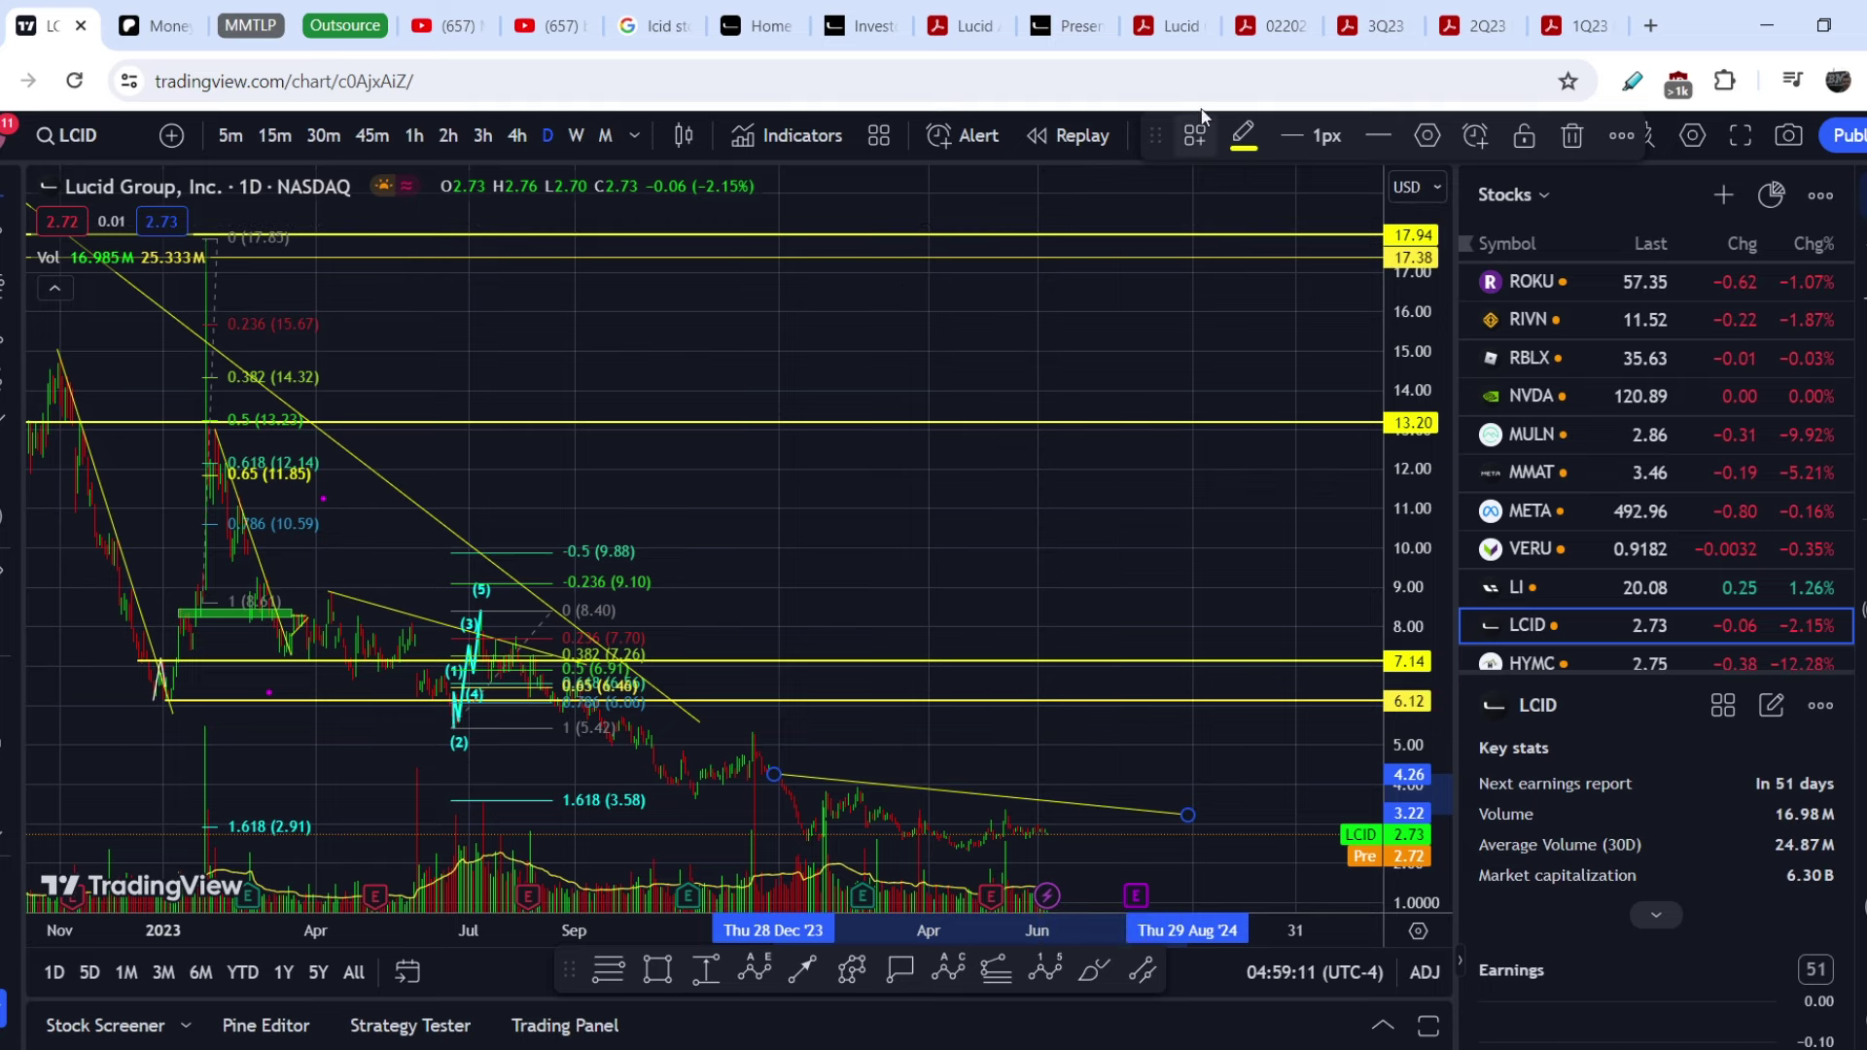
- Reopen the Q1 2024 earnings release showing ~$5.03B liquidity and ~$198.2M capex
click(1163, 27)
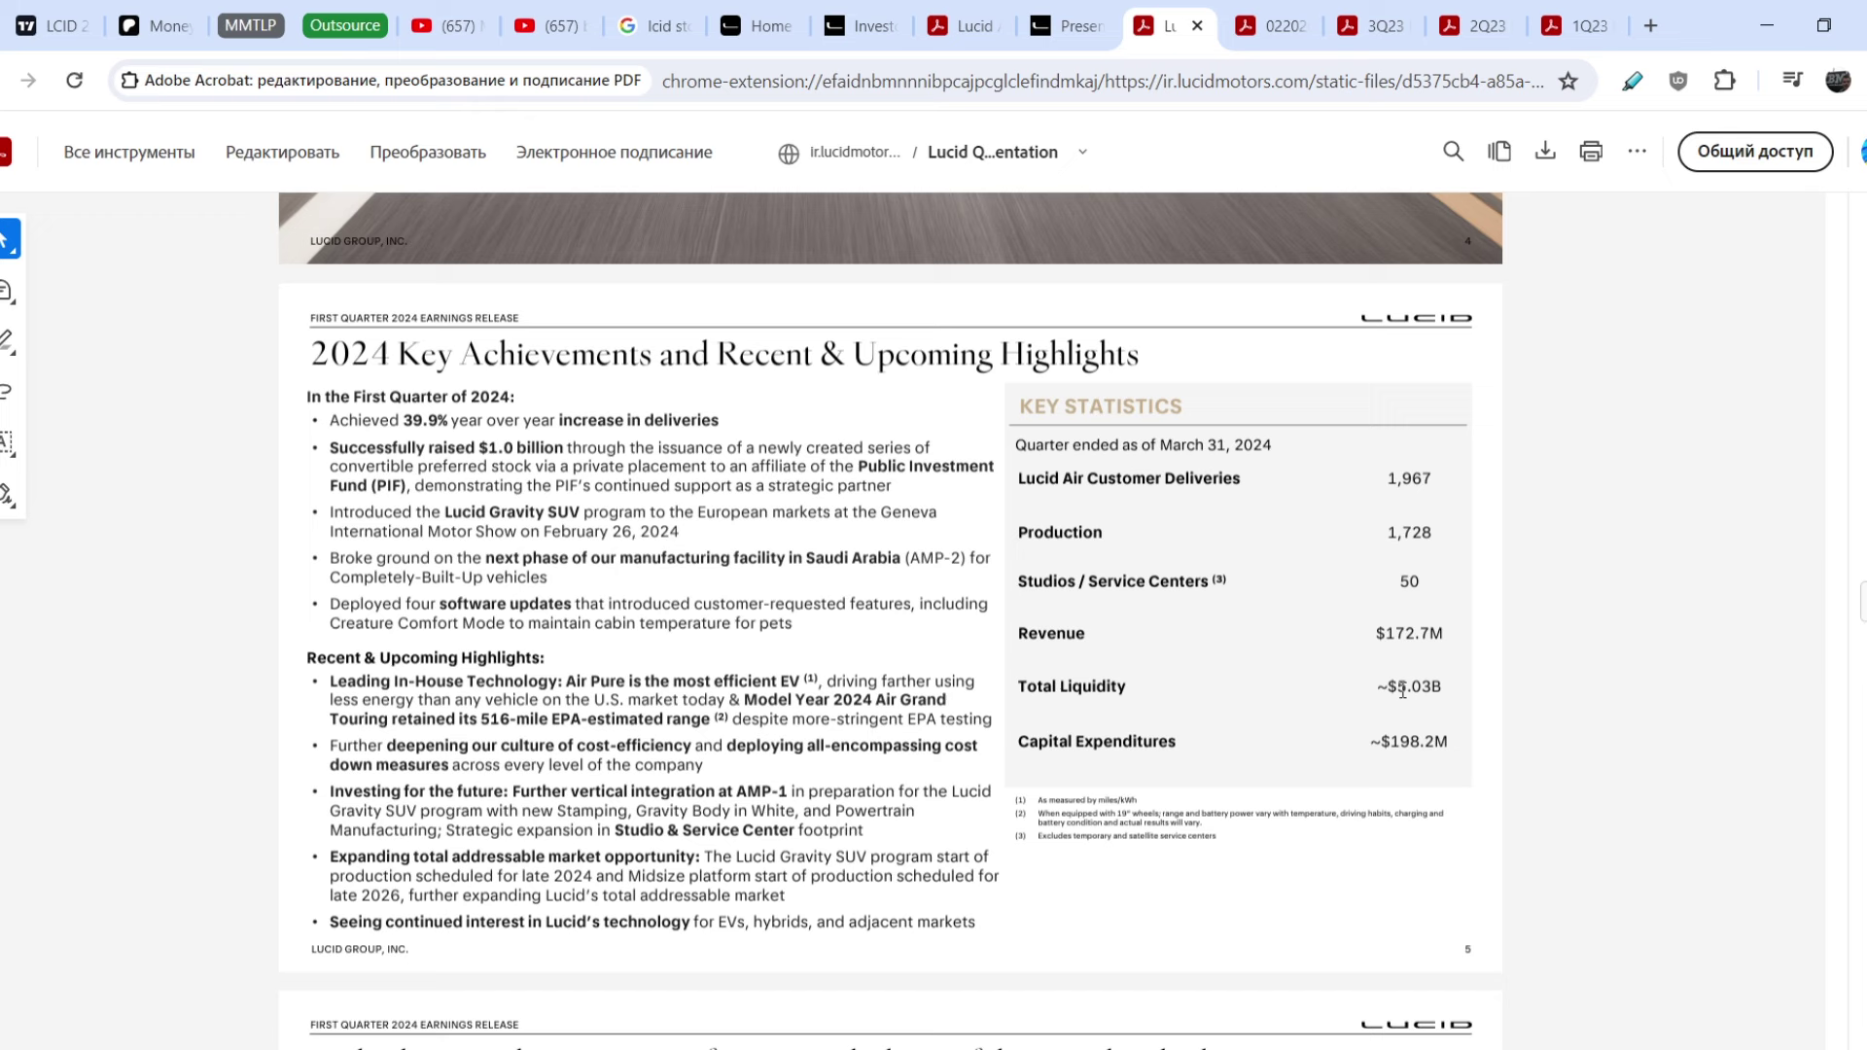
- Browse Lucid's investor press releases and homepage, then return to the LCID chart
click(867, 28)
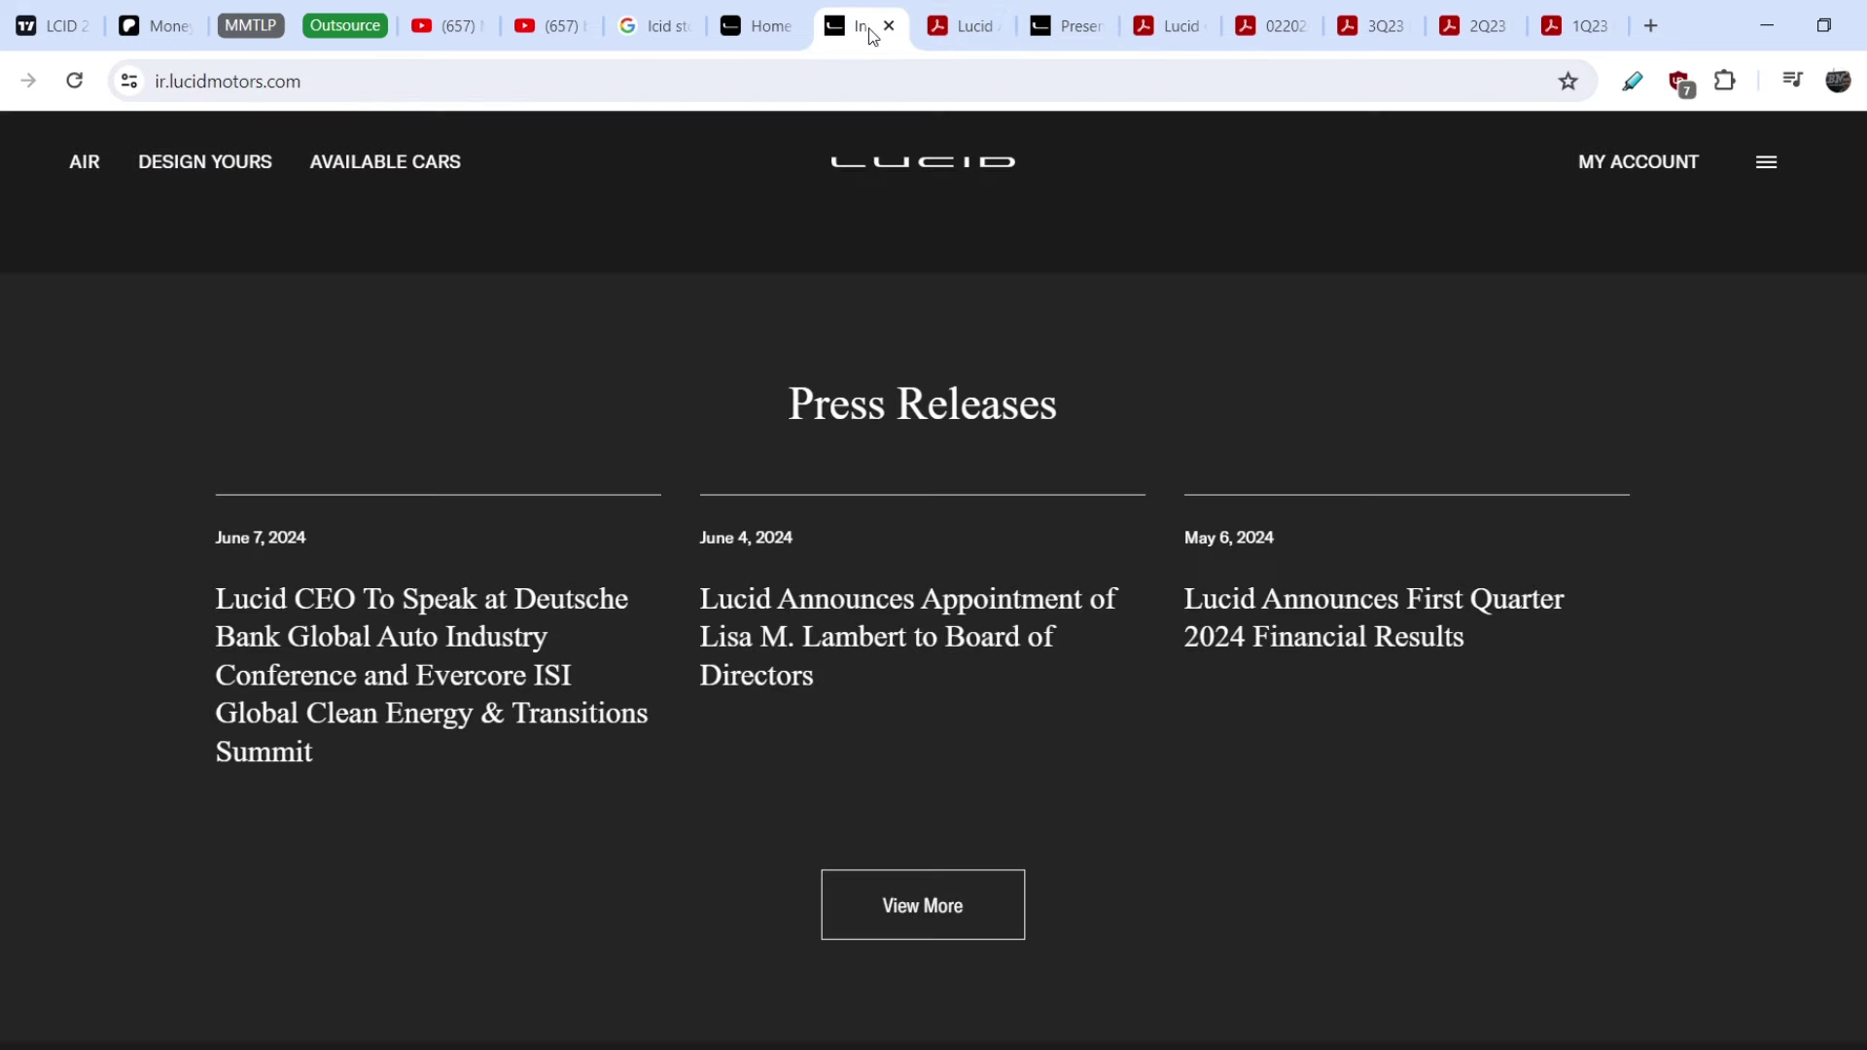
click(758, 29)
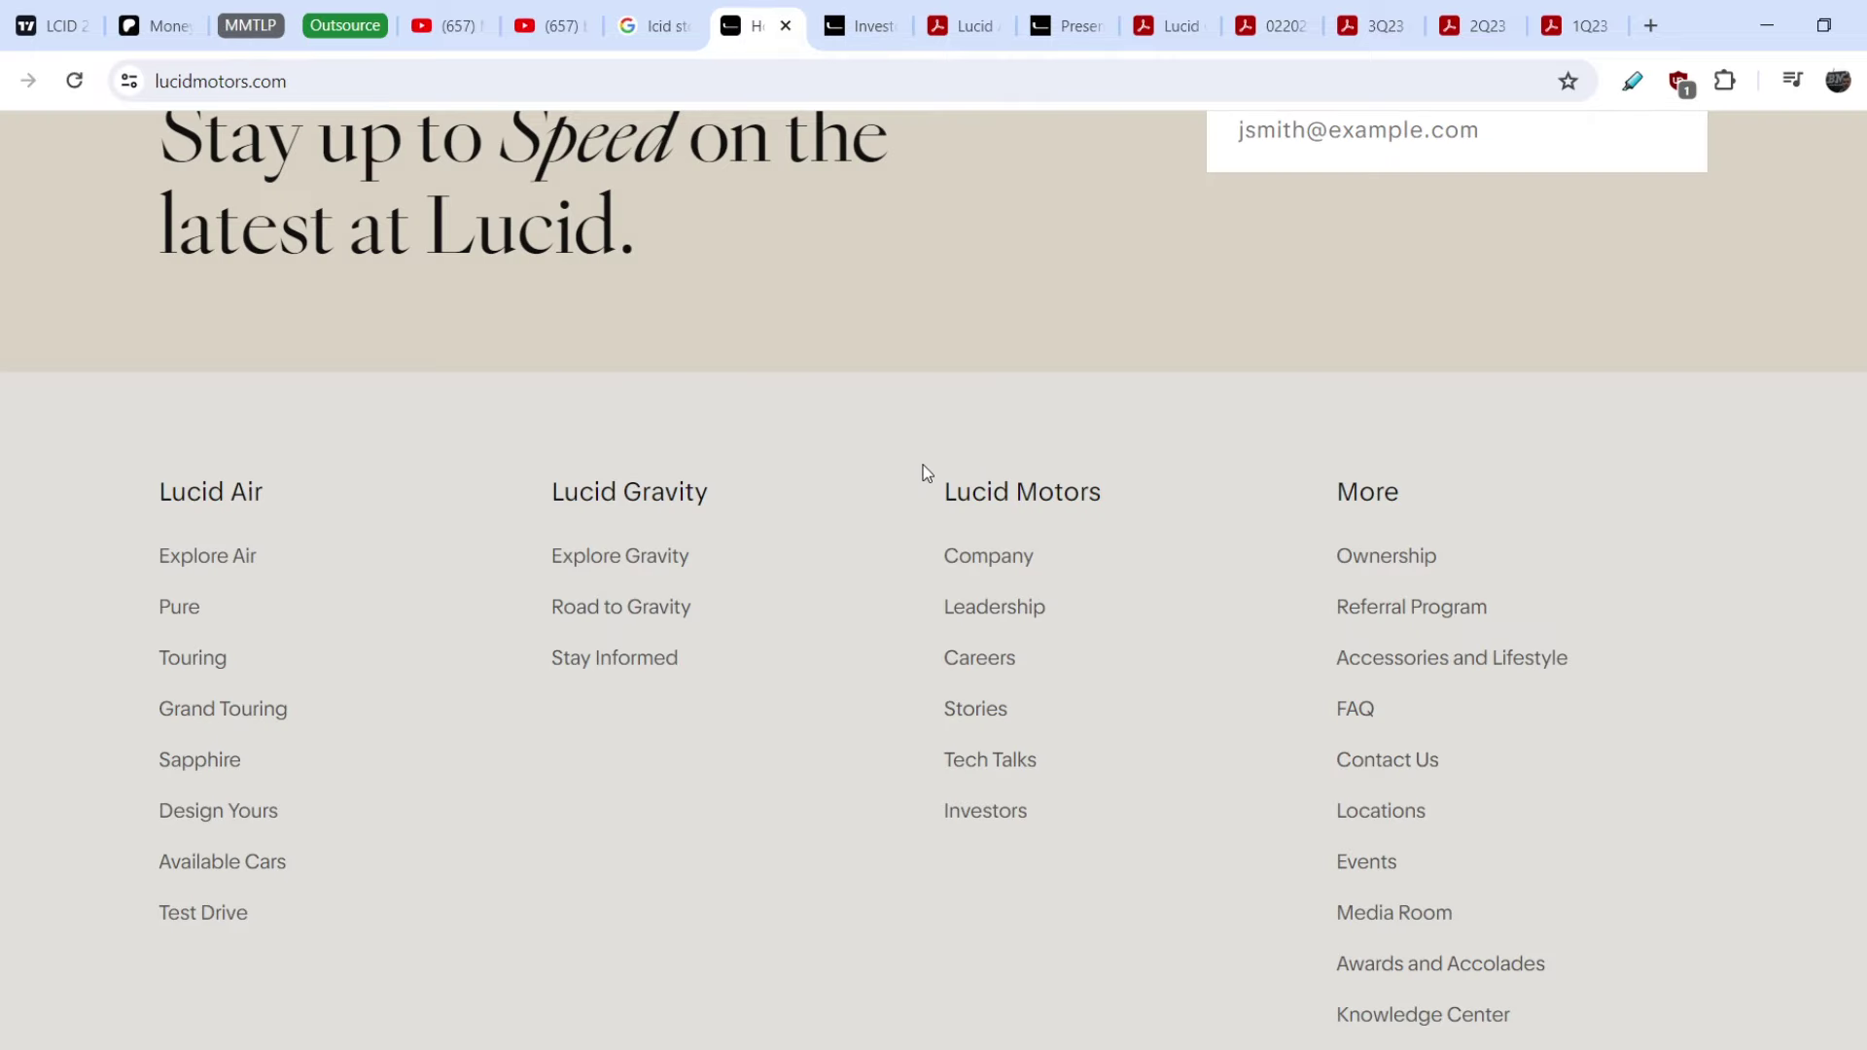
click(49, 30)
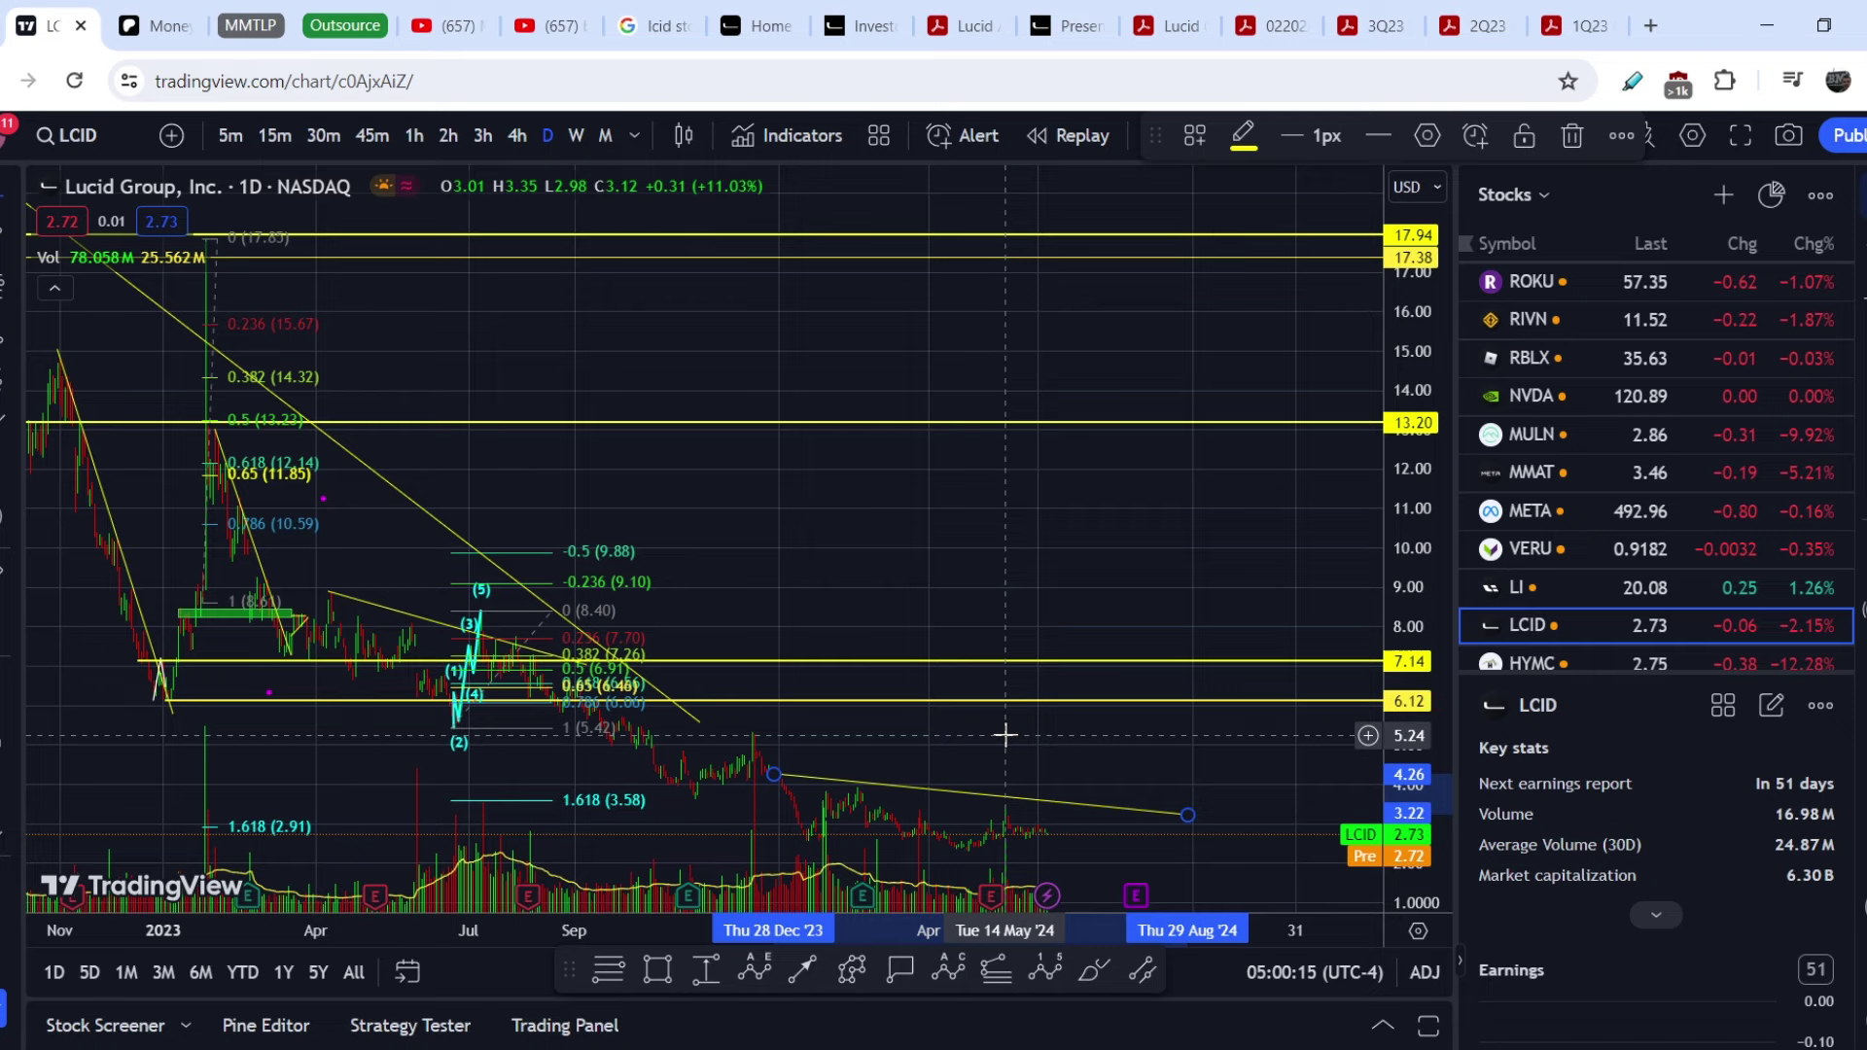
- Measure LCID's January 2023 spike from the green base line to 17.86: +9.51 (113.89%) over 24 bars
mouse_move(175, 517)
mouse_down()
mouse_move(275, 500)
mouse_move(422, 661)
mouse_up()
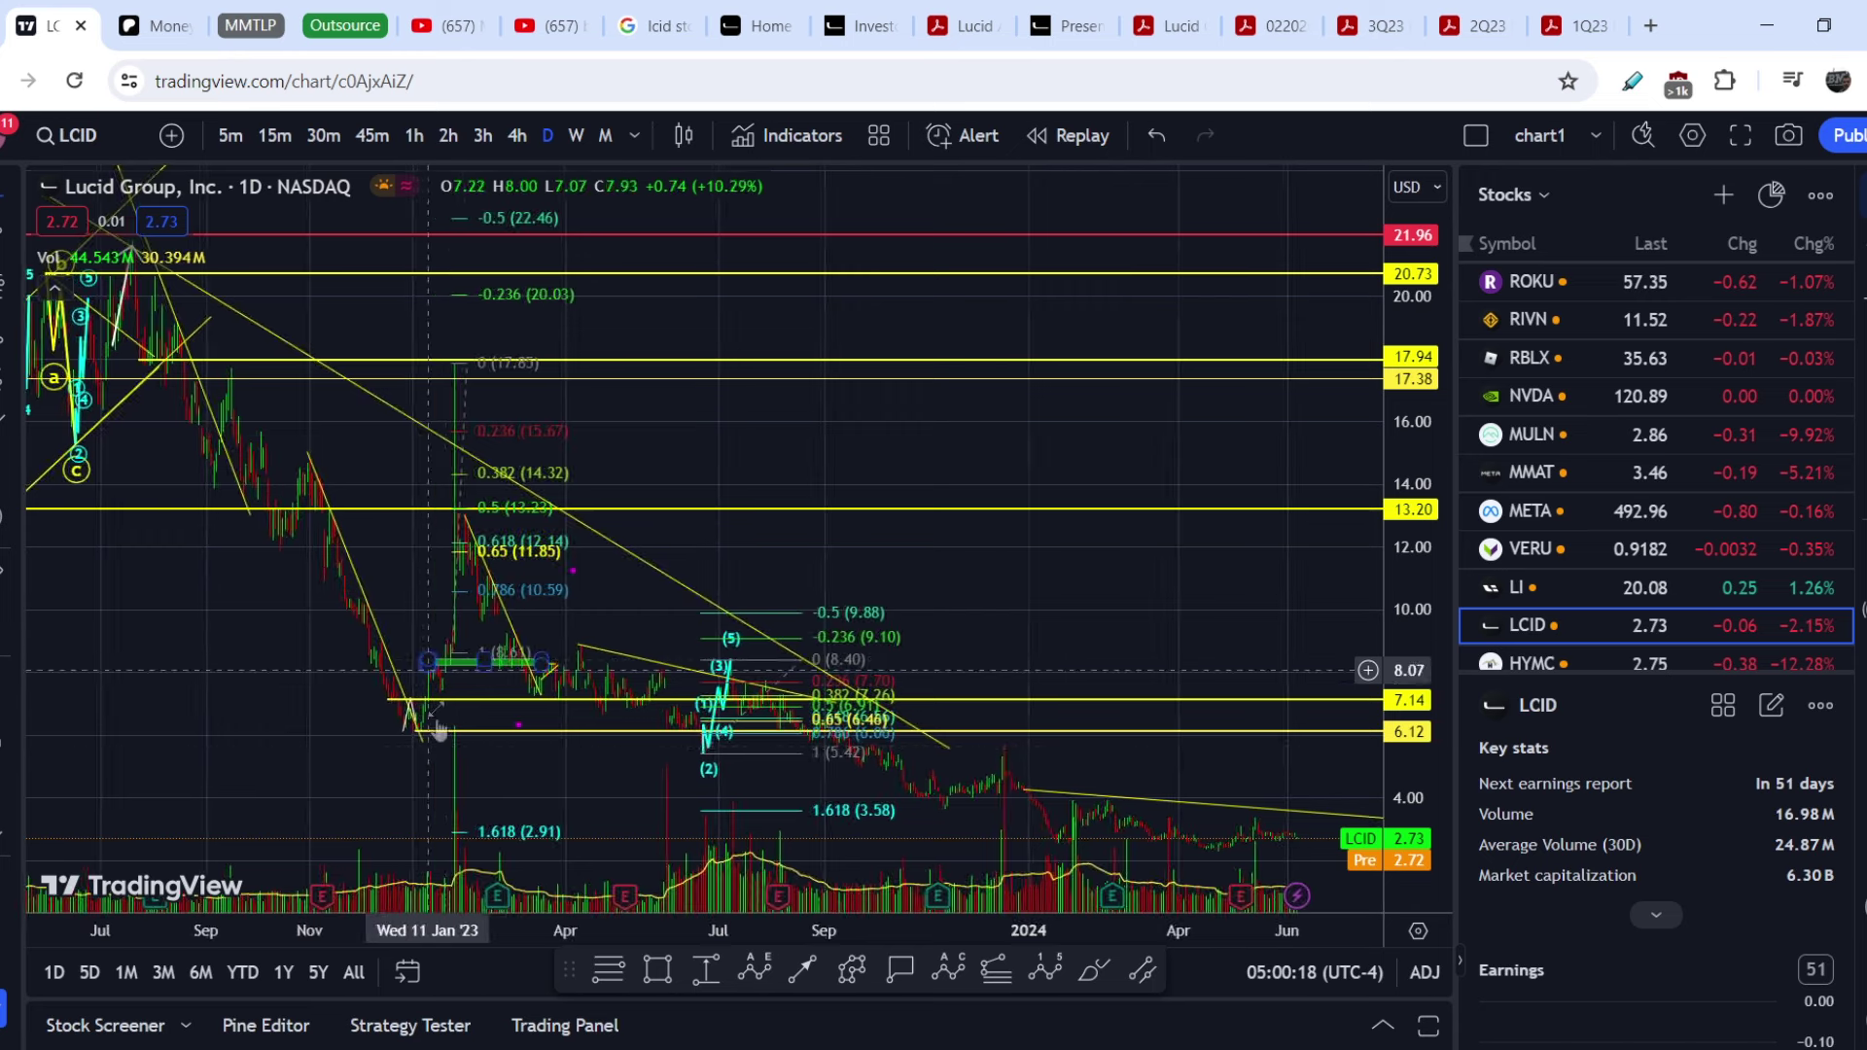
click(446, 662)
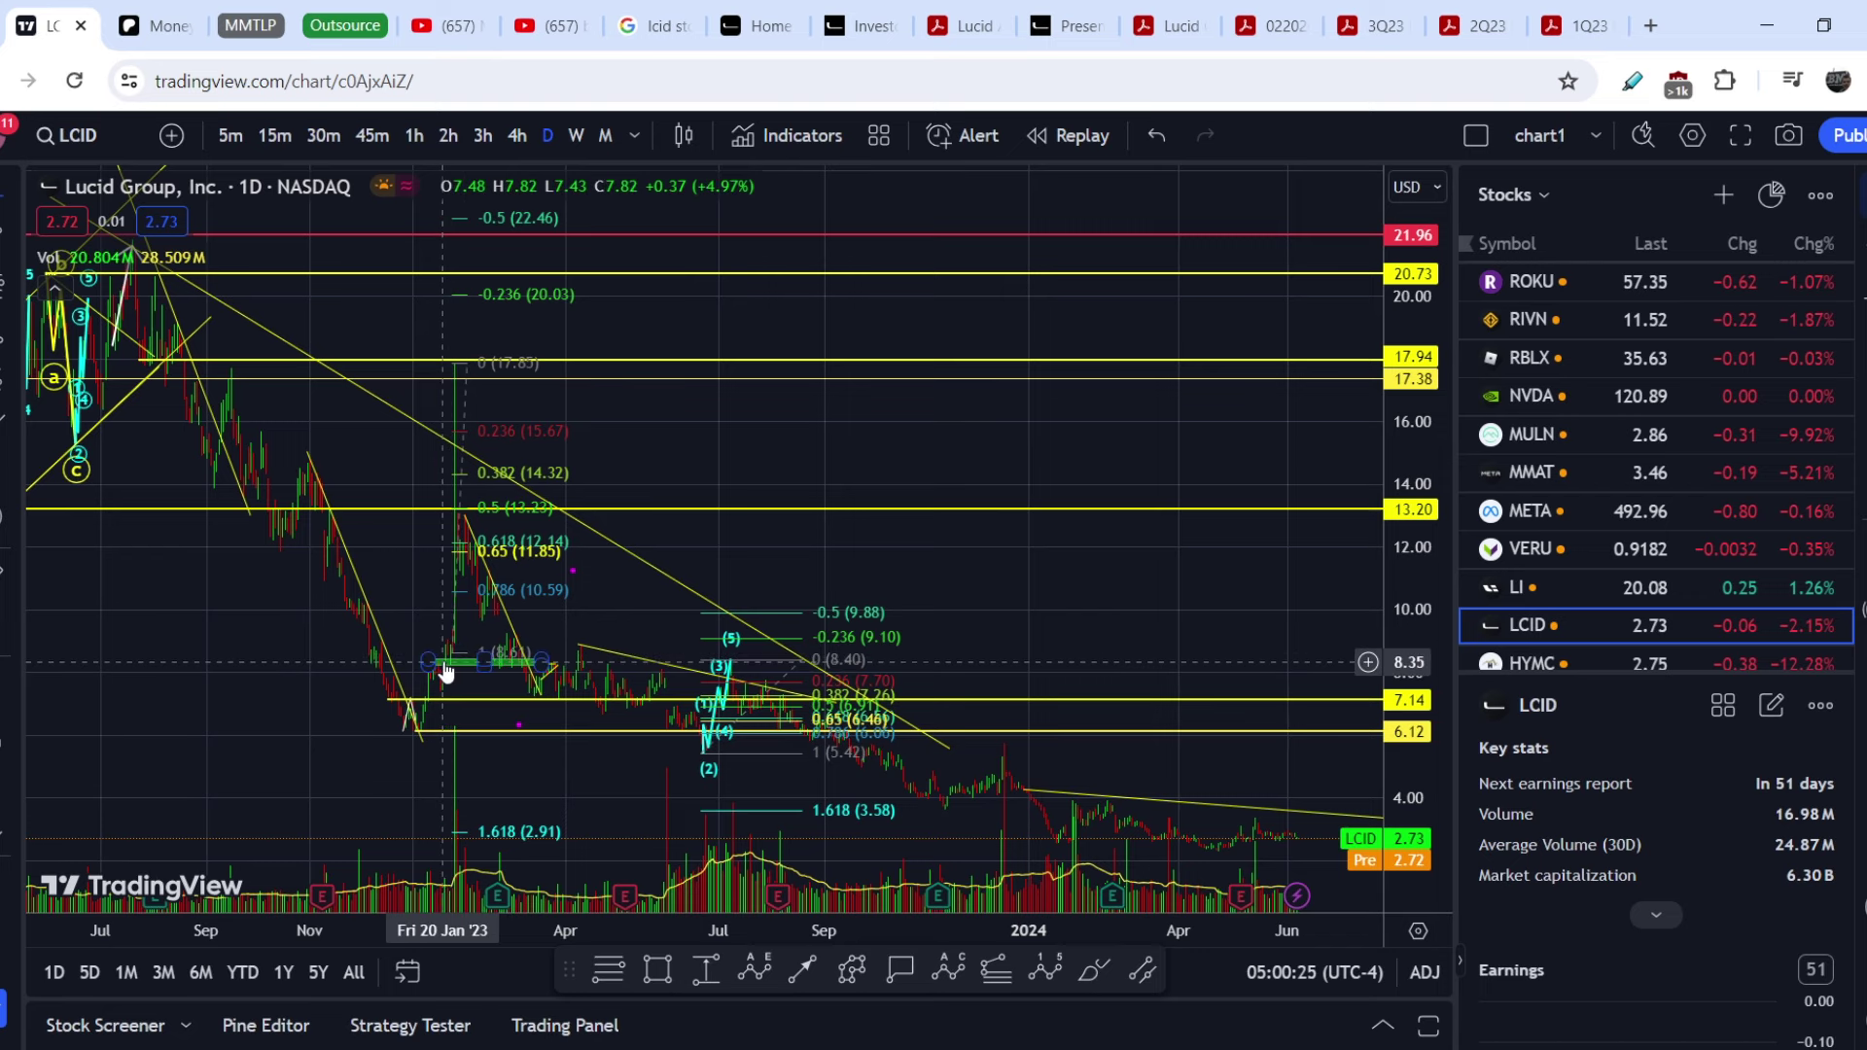
shift+click(444, 664)
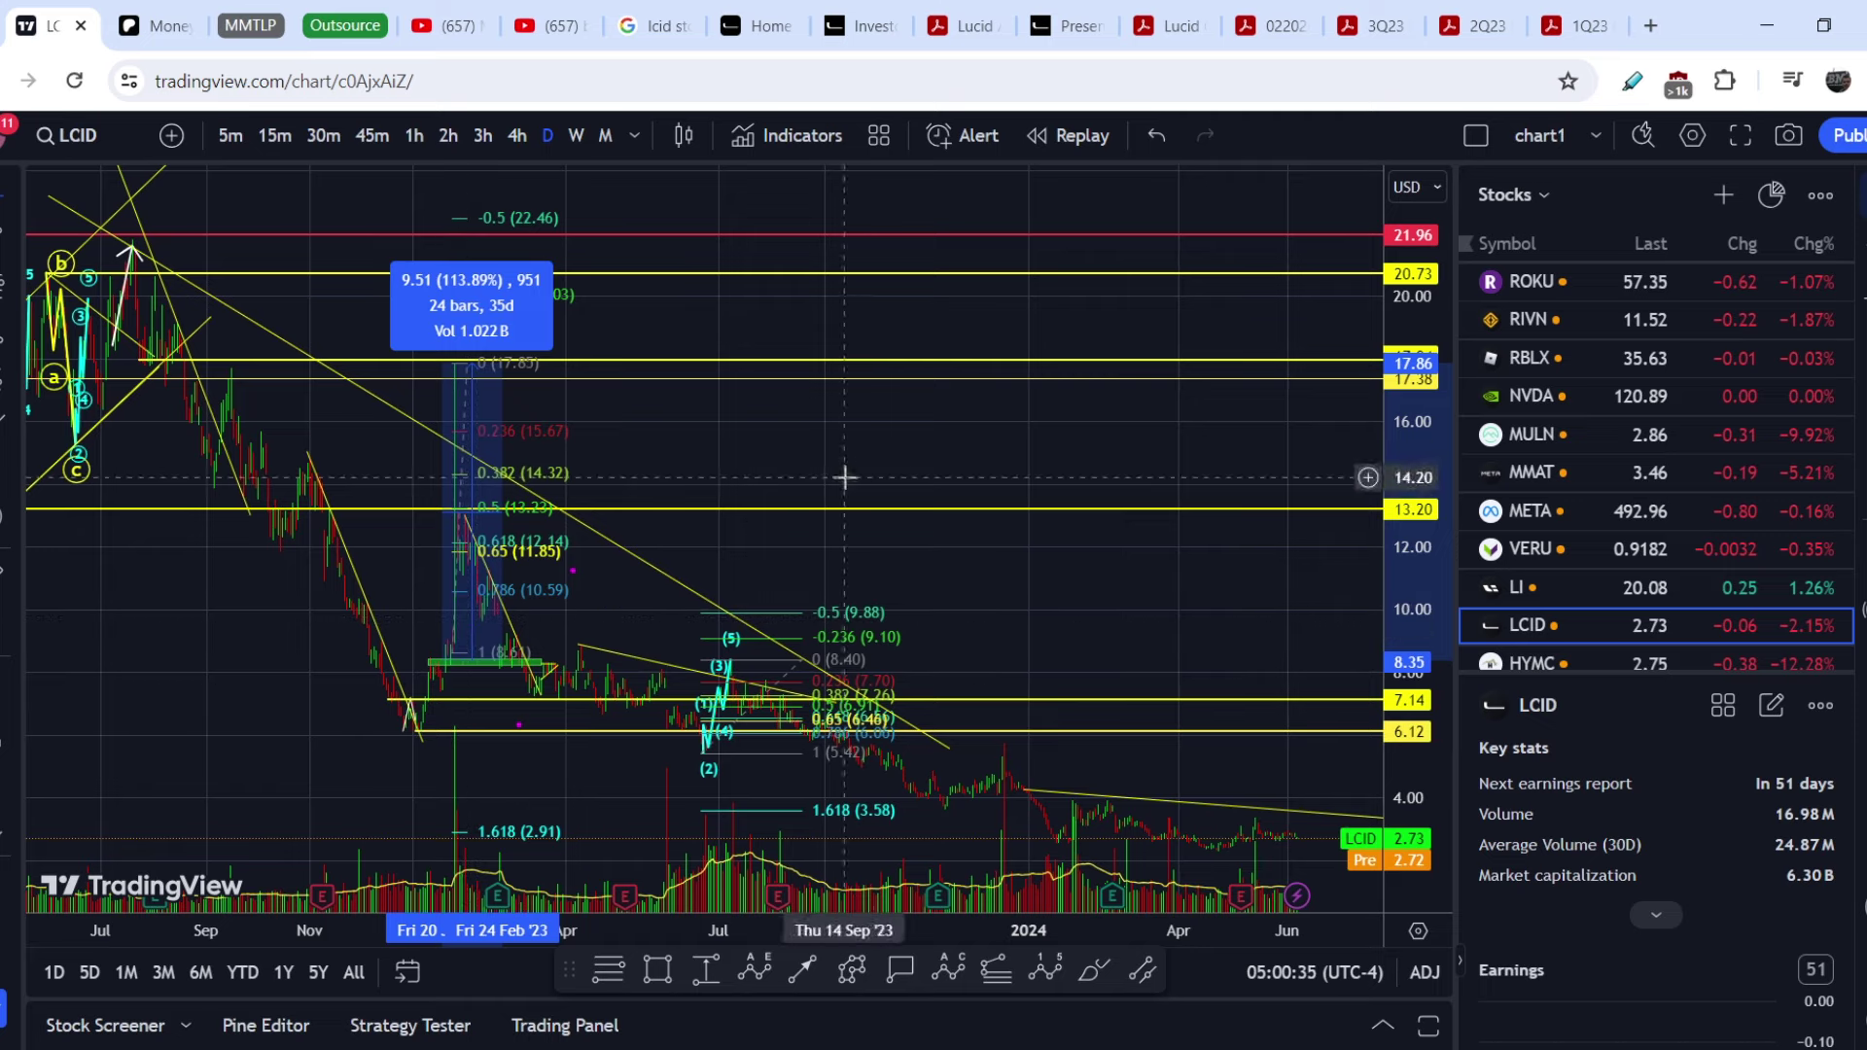
drag(1118, 623, 941, 579)
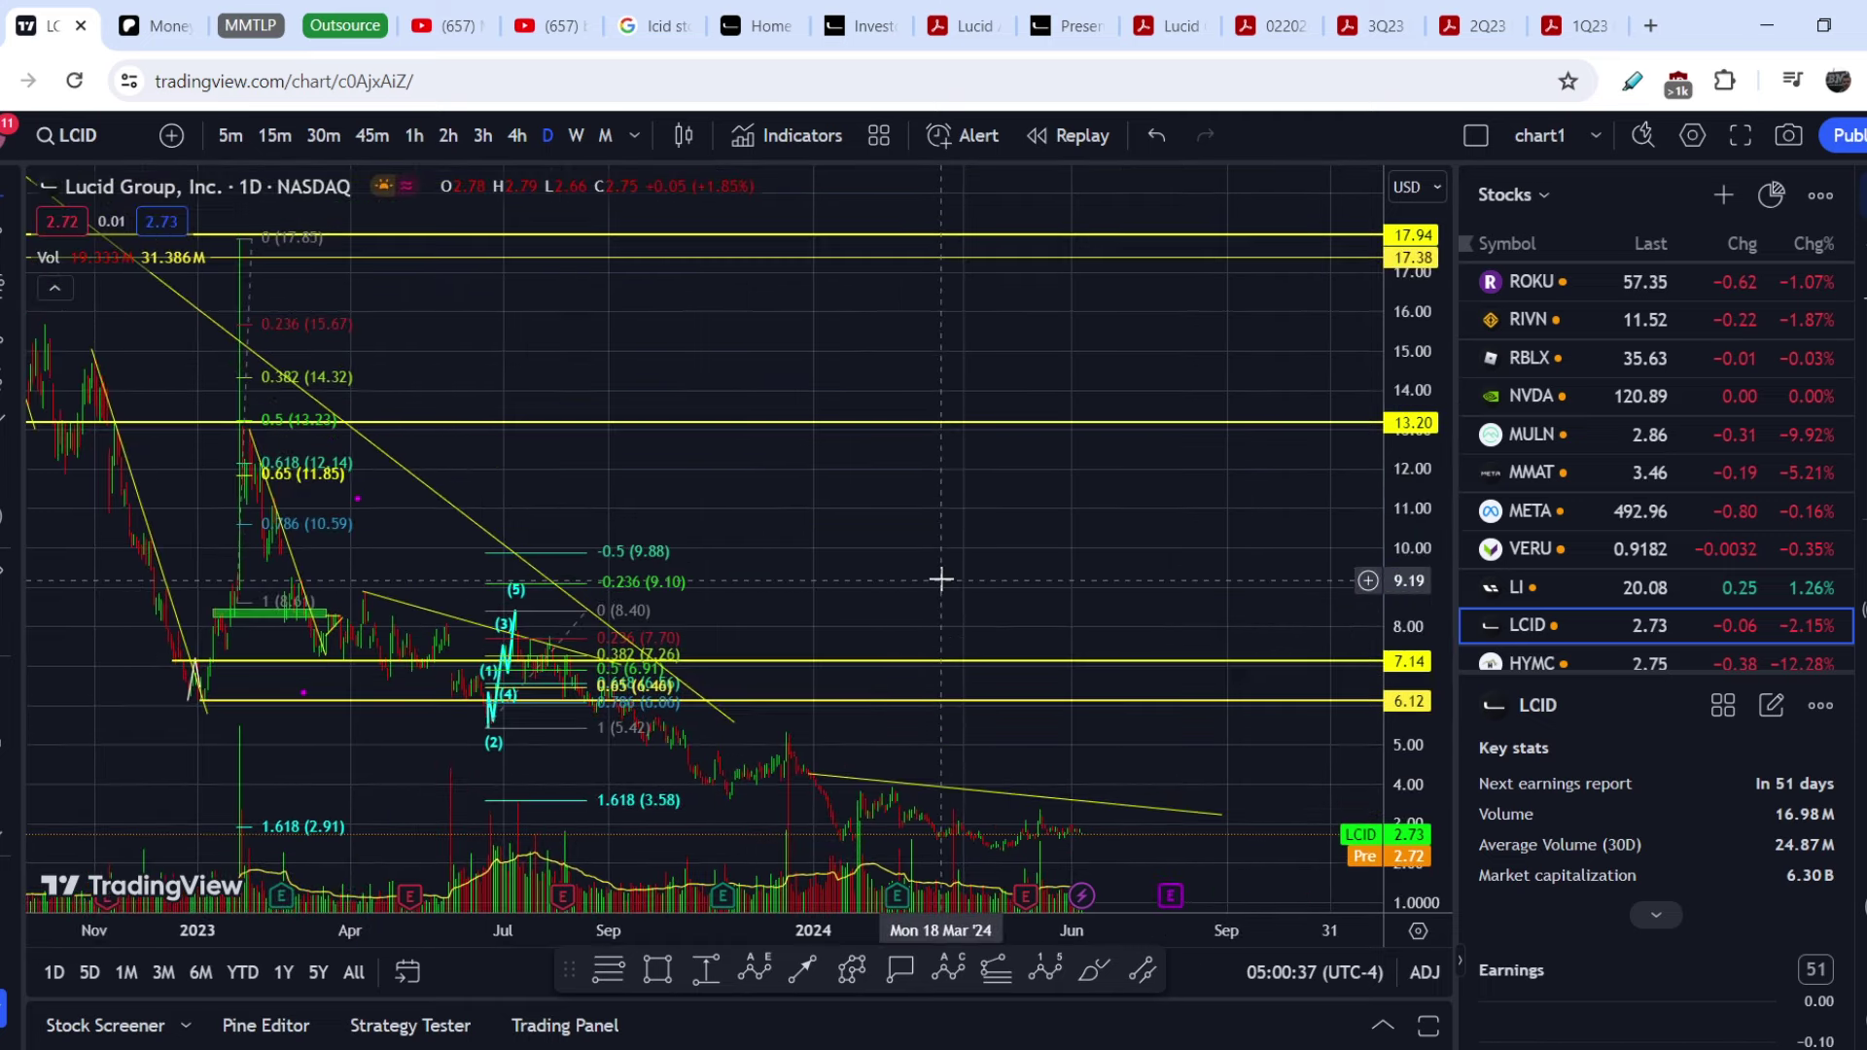